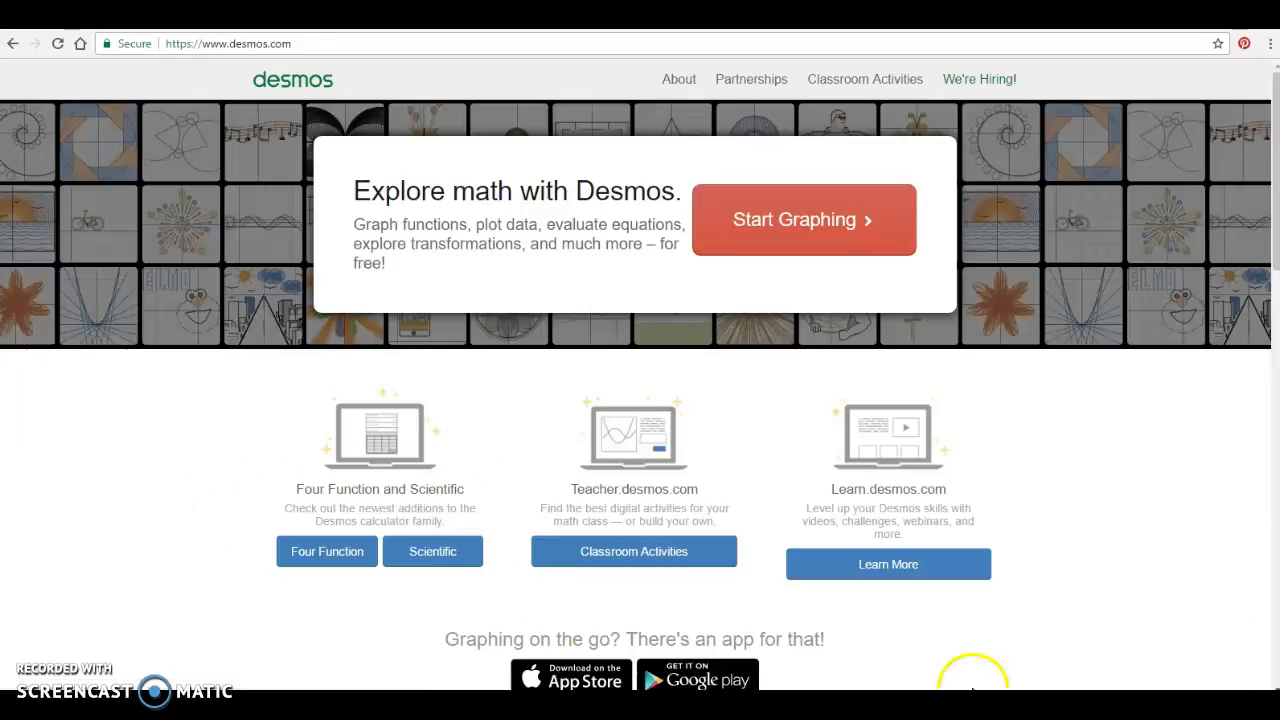
Open the Desmos graphing calculator and turn off the graph's minor gridlines.
{"action": "left_click", "coordinate": [893, 588]}
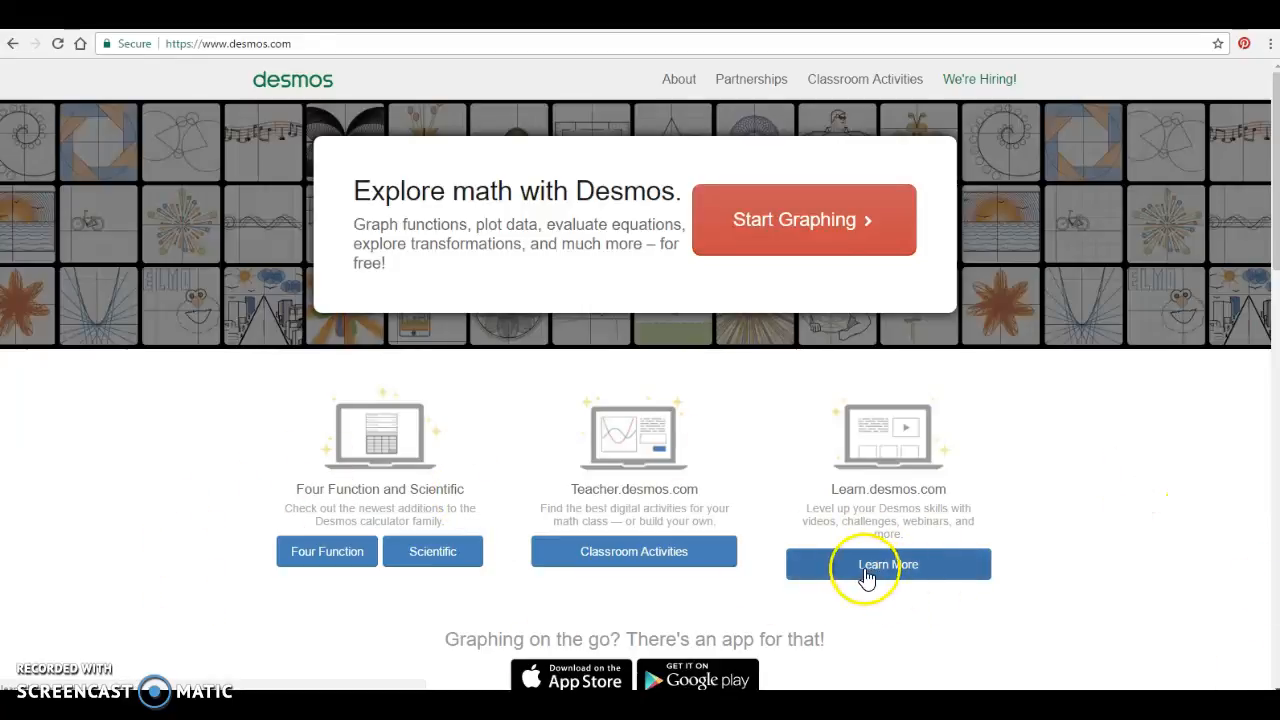
{"action": "left_click", "coordinate": [761, 240]}
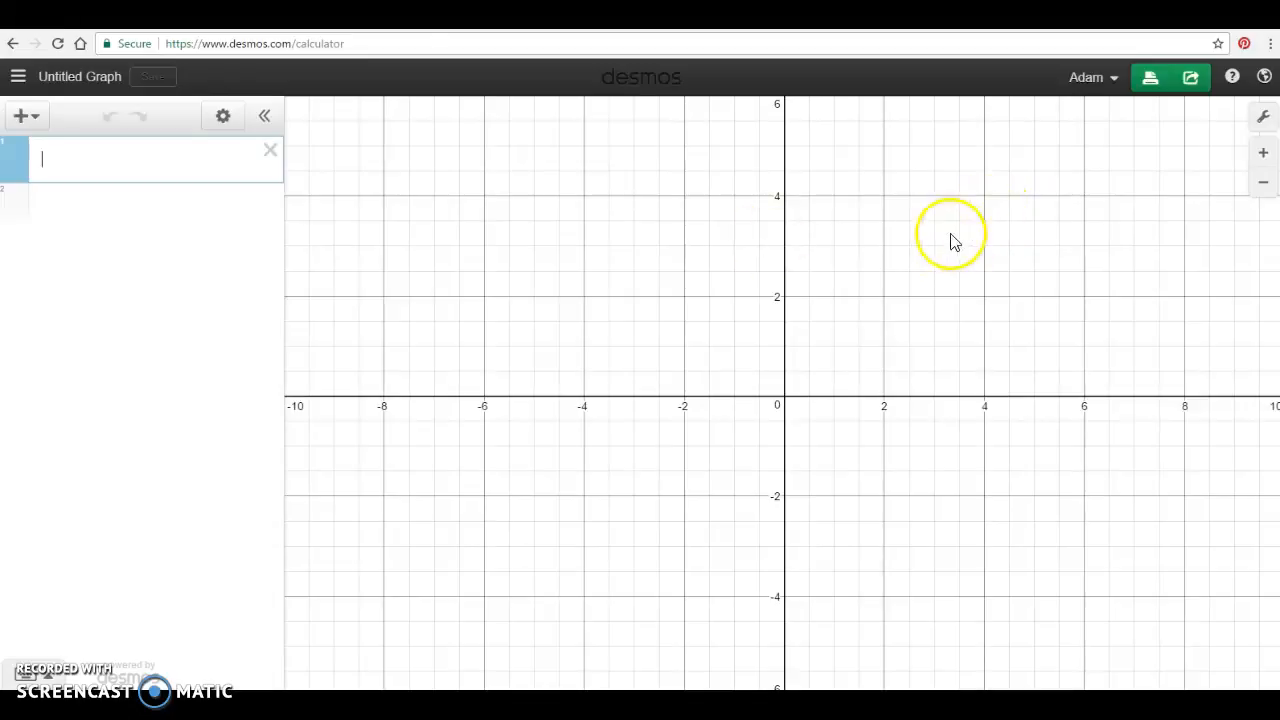
{"action": "left_click", "coordinate": [1262, 118]}
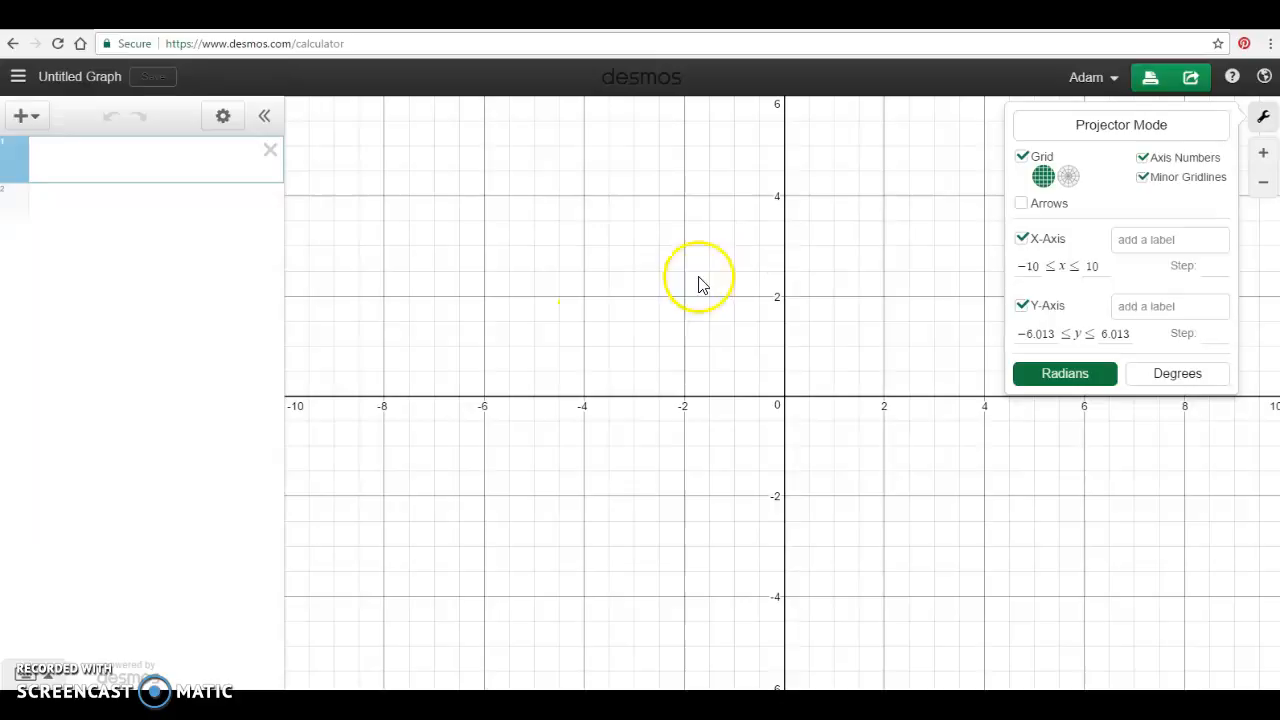
{"action": "left_click", "coordinate": [1141, 177]}
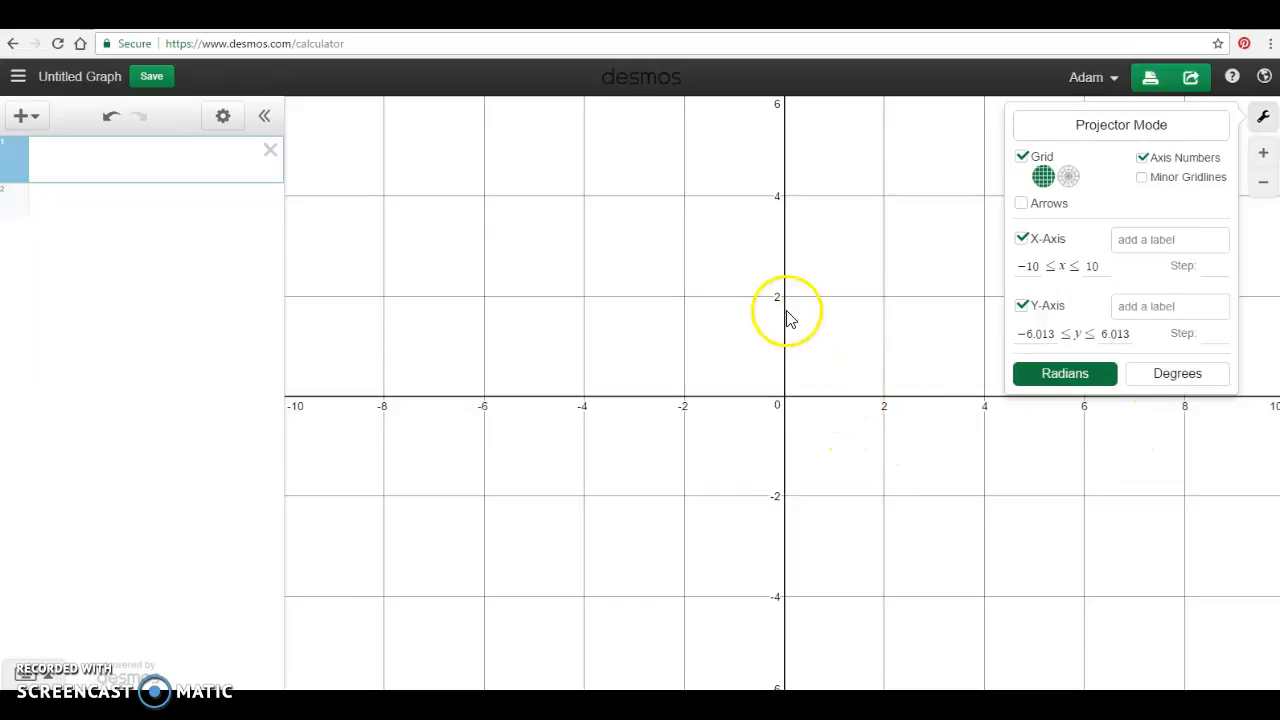
Set the step of both the x-axis and the y-axis to 1.
{"action": "left_click", "coordinate": [1214, 266]}
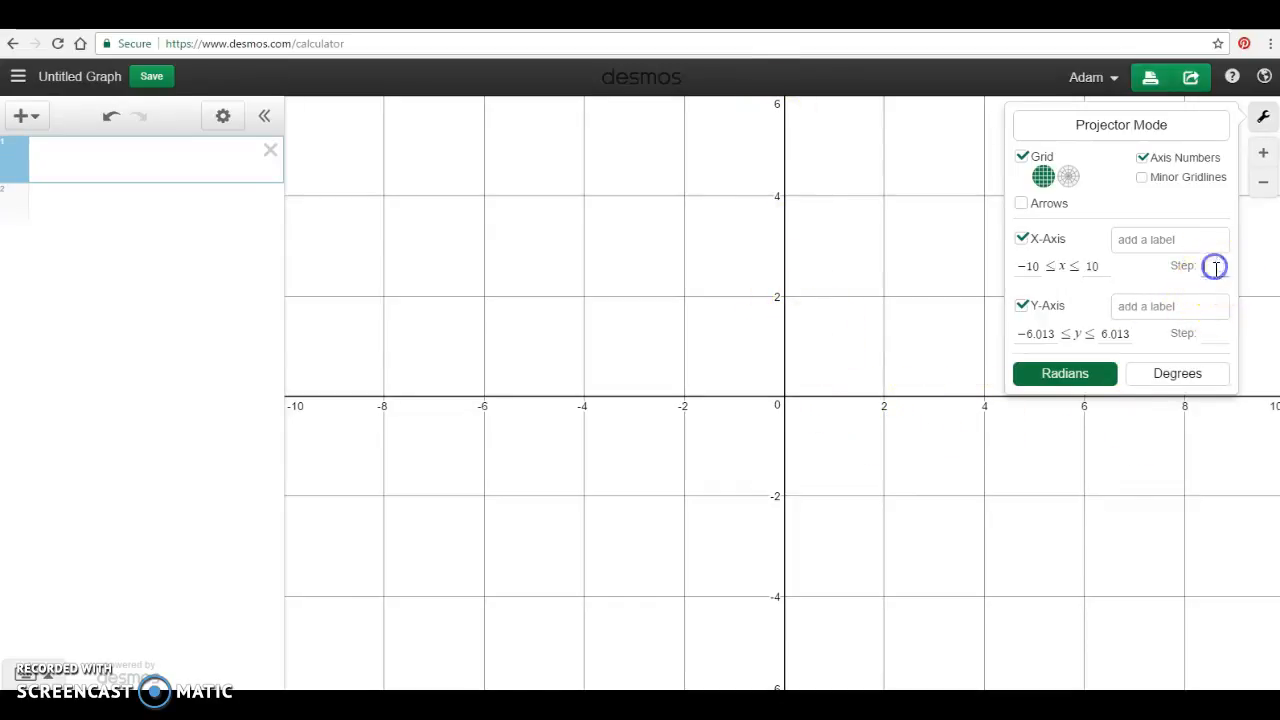
{"action": "type", "text": "1"}
{"action": "left_click", "coordinate": [1214, 336]}
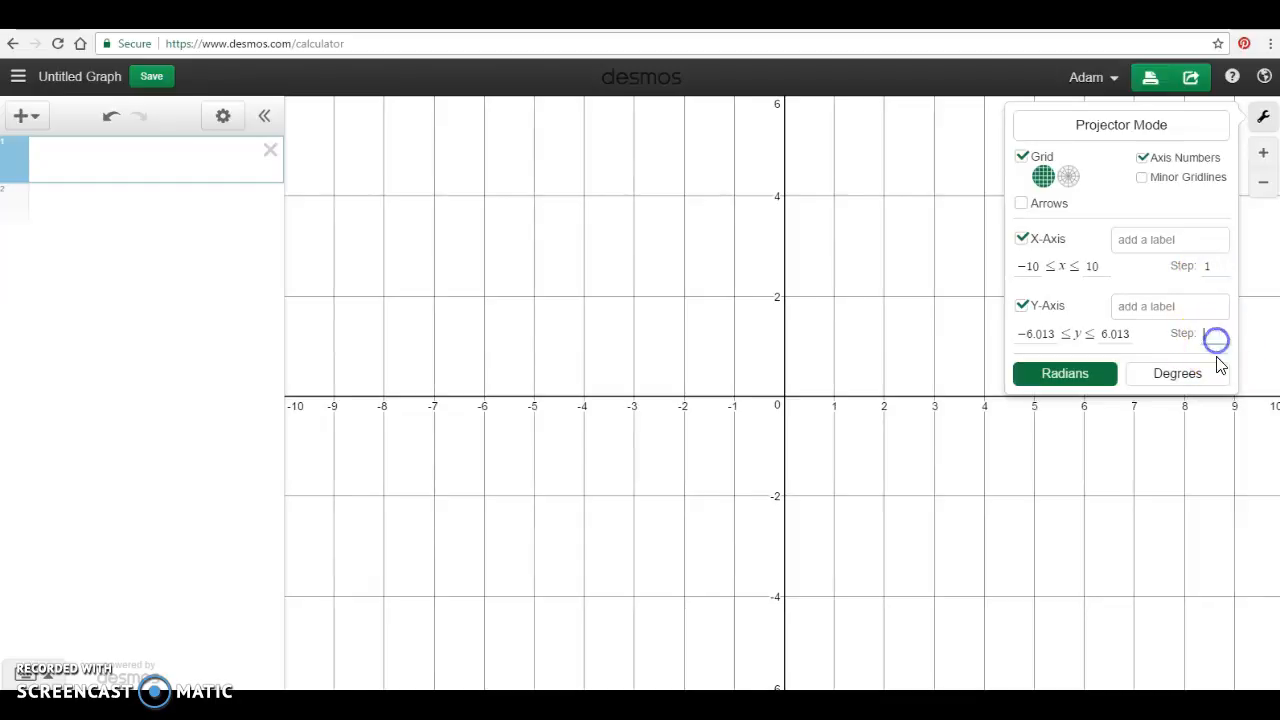
{"action": "type", "text": "1"}
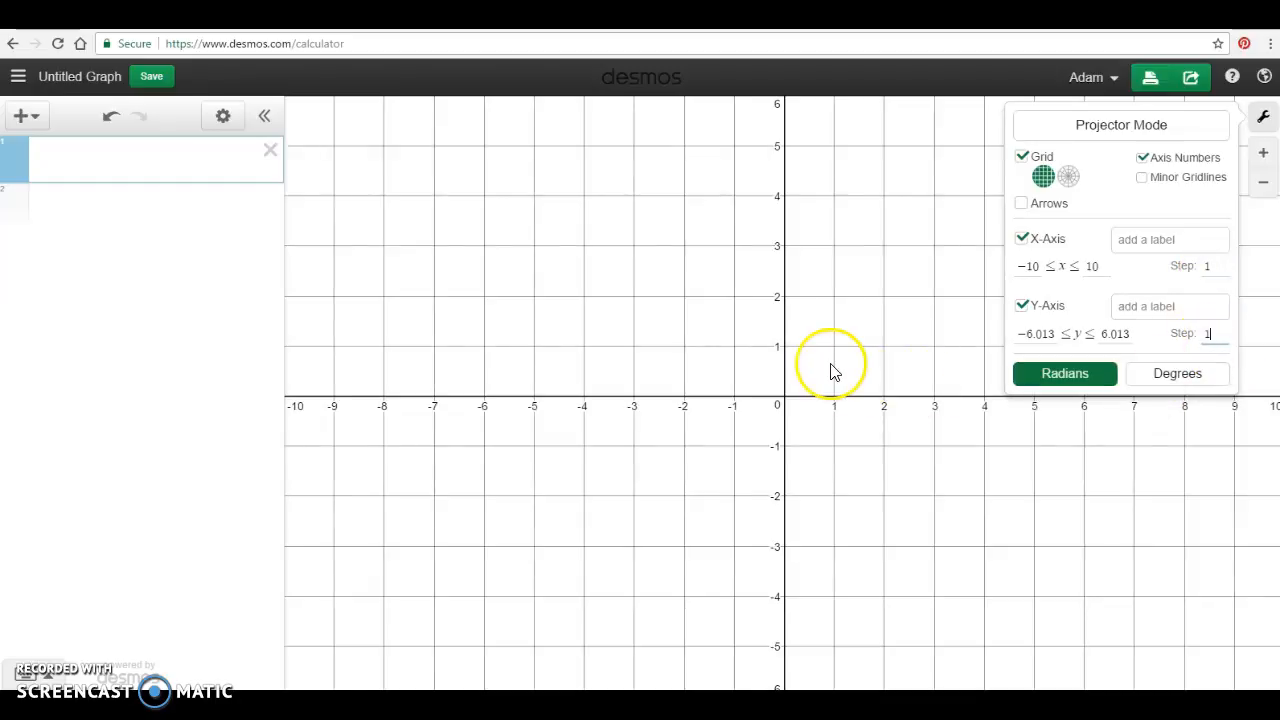
Label the x-axis "time" and the y-axis "height", and set the y range from -10 to 10.
{"action": "left_click", "coordinate": [1133, 240]}
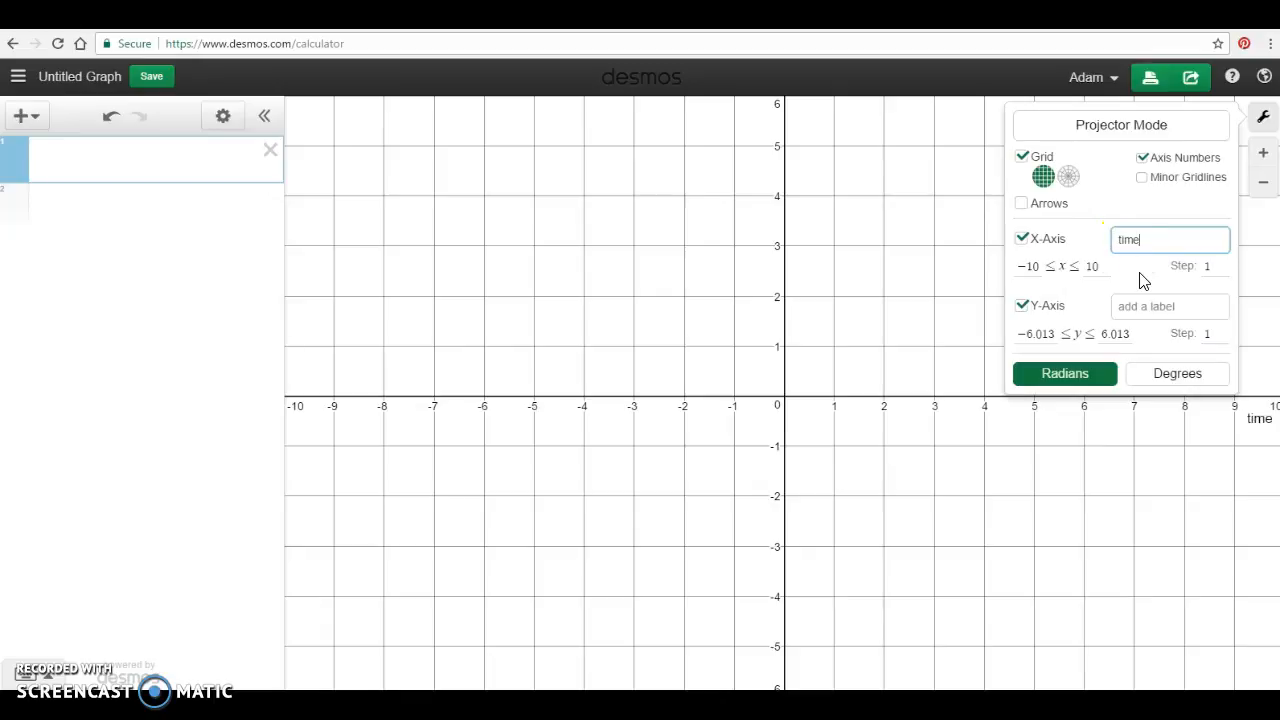
{"action": "left_click", "coordinate": [1137, 306]}
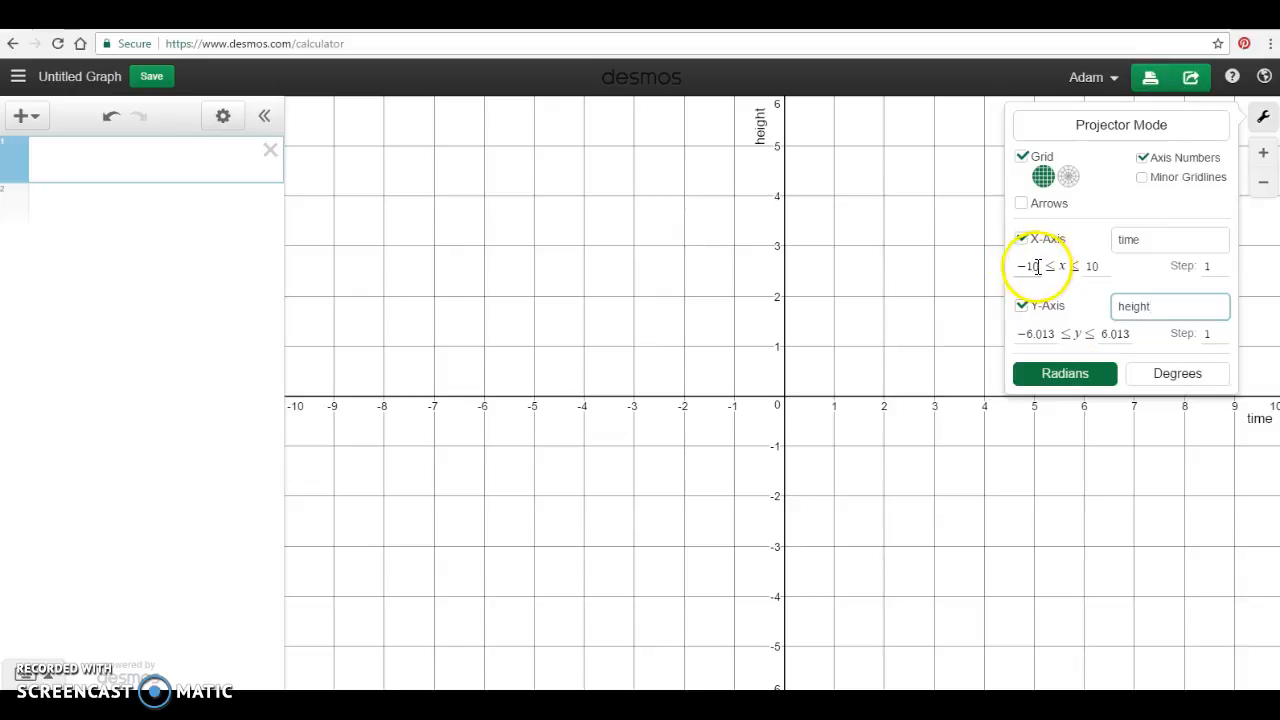
{"action": "left_click", "coordinate": [1032, 334]}
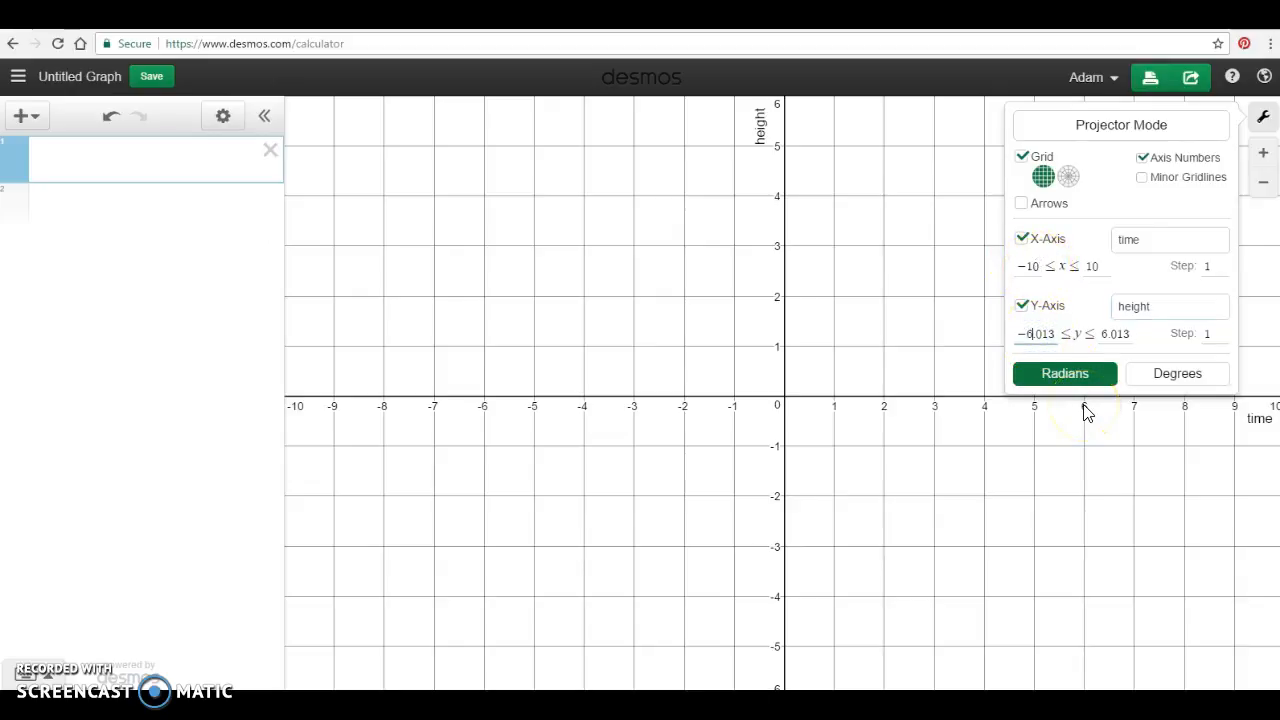
{"action": "type", "text": "-10"}
{"action": "key", "text": "Tab"}
{"action": "type", "text": "10"}
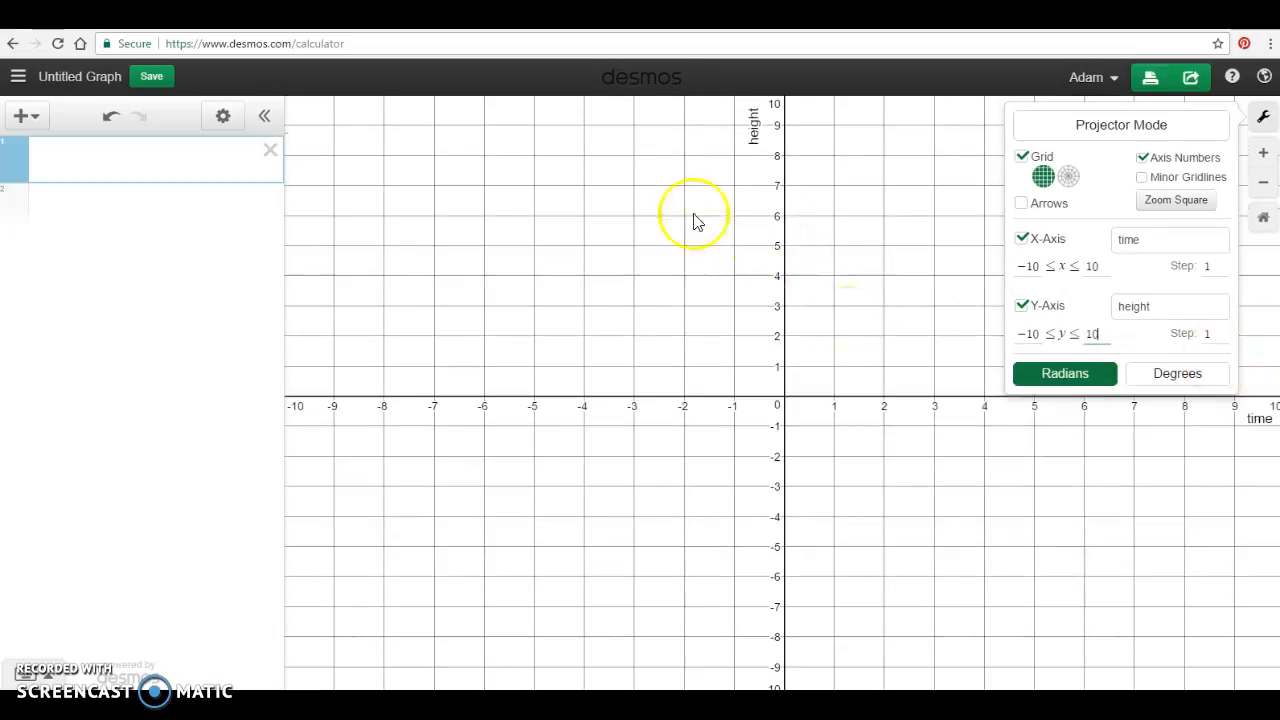
Change the step of both axes to 2 and close the graph settings.
{"action": "double_click", "coordinate": [1207, 265]}
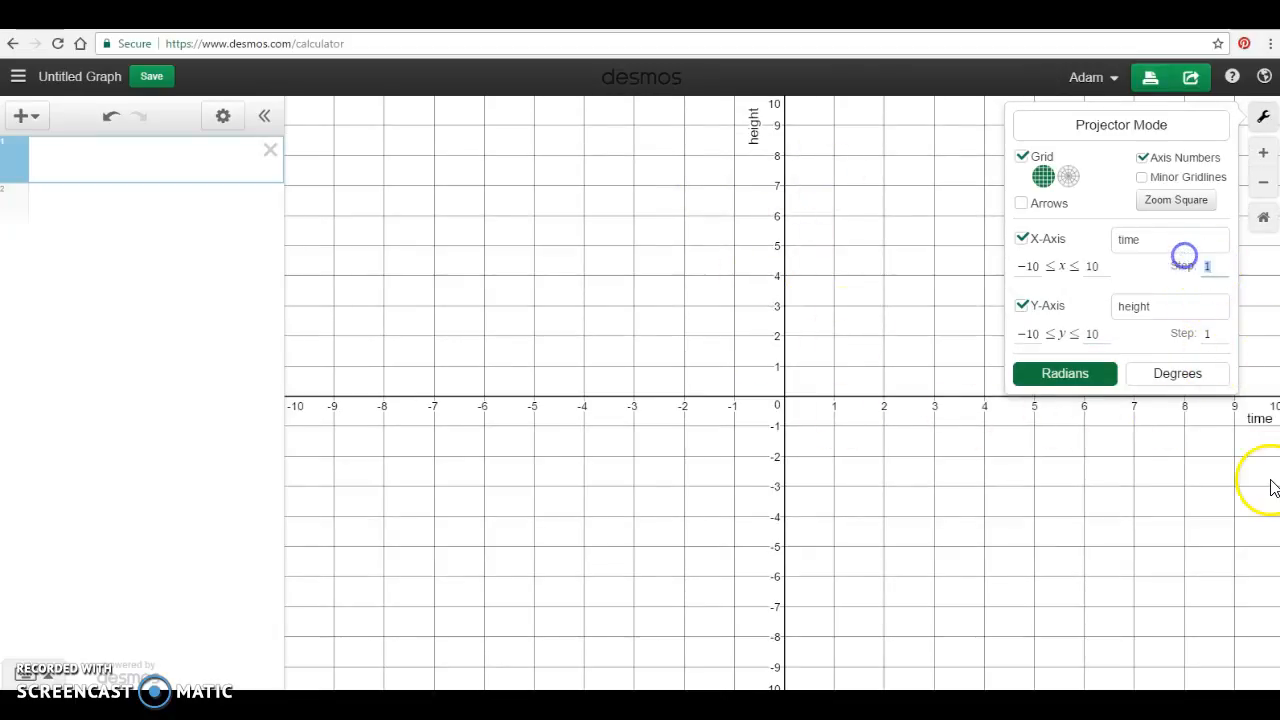
{"action": "type", "text": "2"}
{"action": "left_click", "coordinate": [1211, 335]}
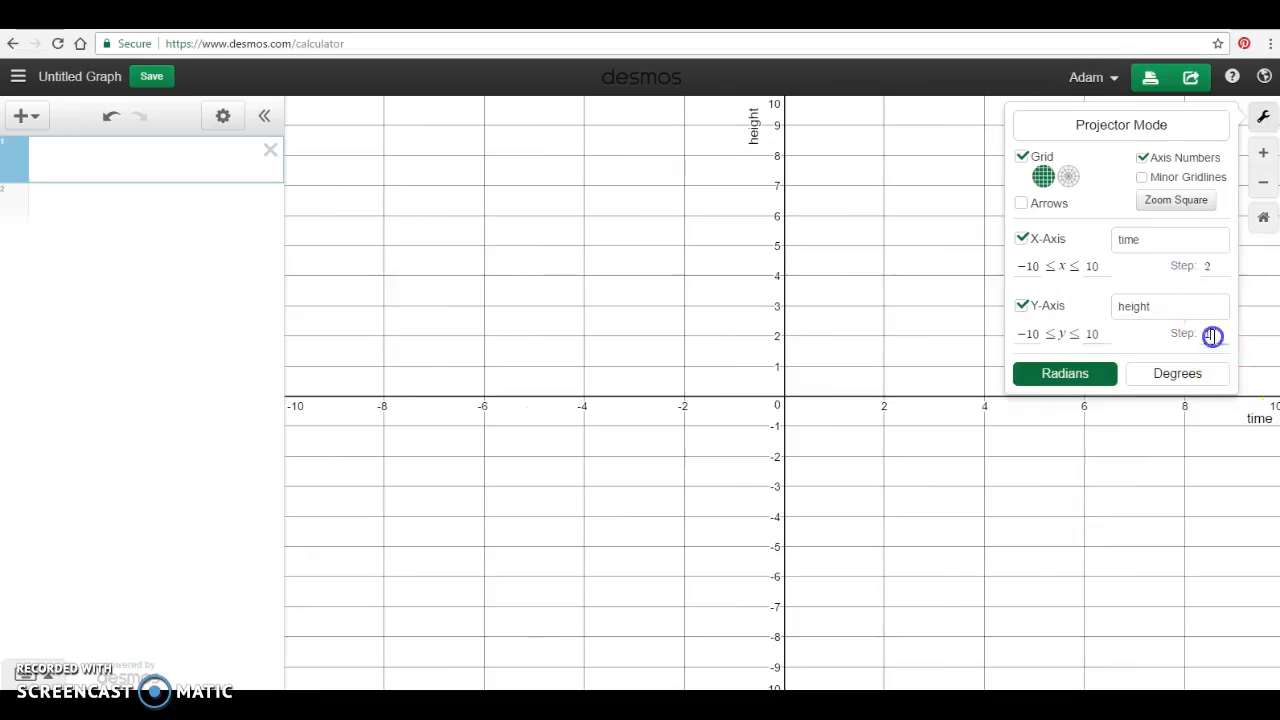
{"action": "type", "text": "2"}
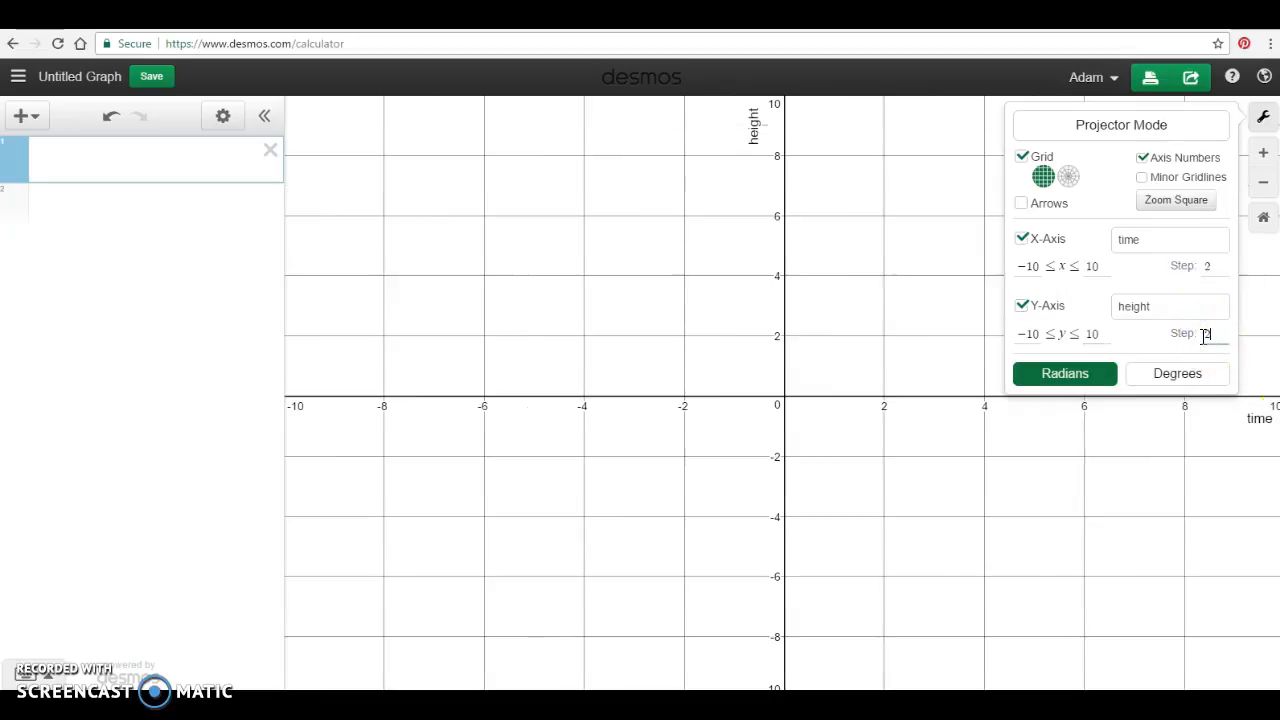
{"action": "left_click", "coordinate": [1263, 117]}
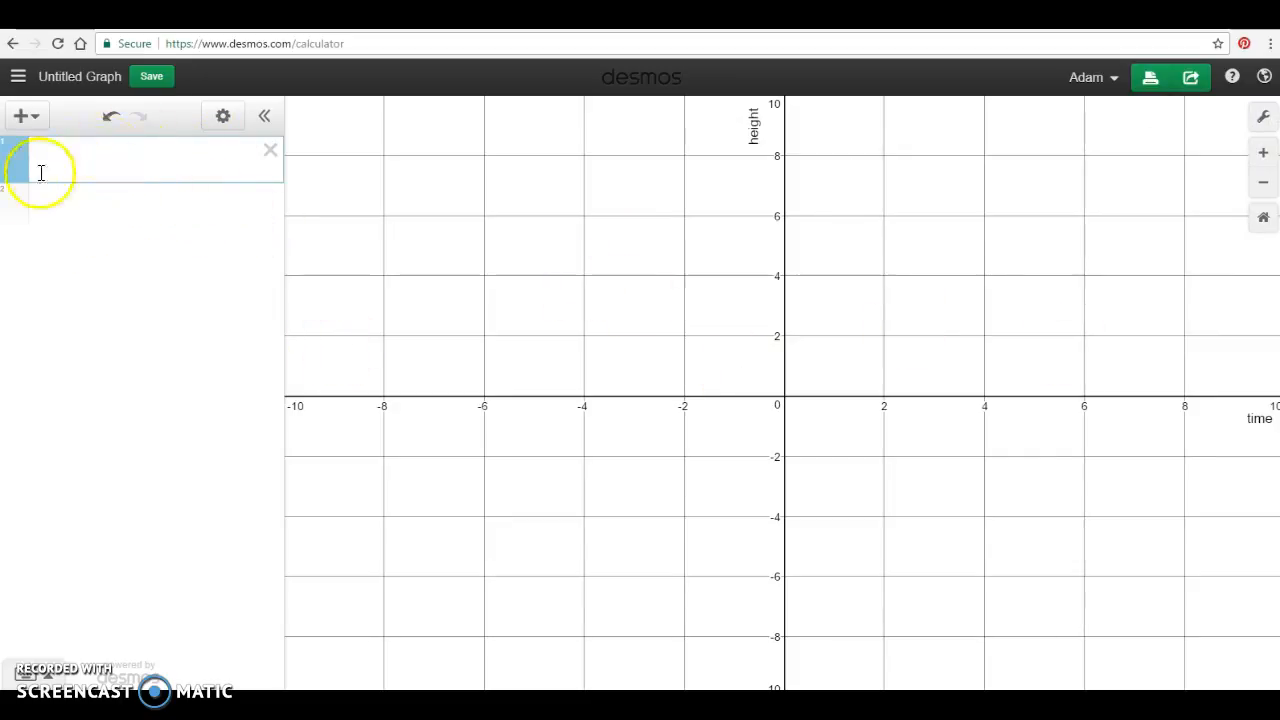
Enter the function f(x) = x^2 as the first expression.
{"action": "left_click", "coordinate": [73, 167]}
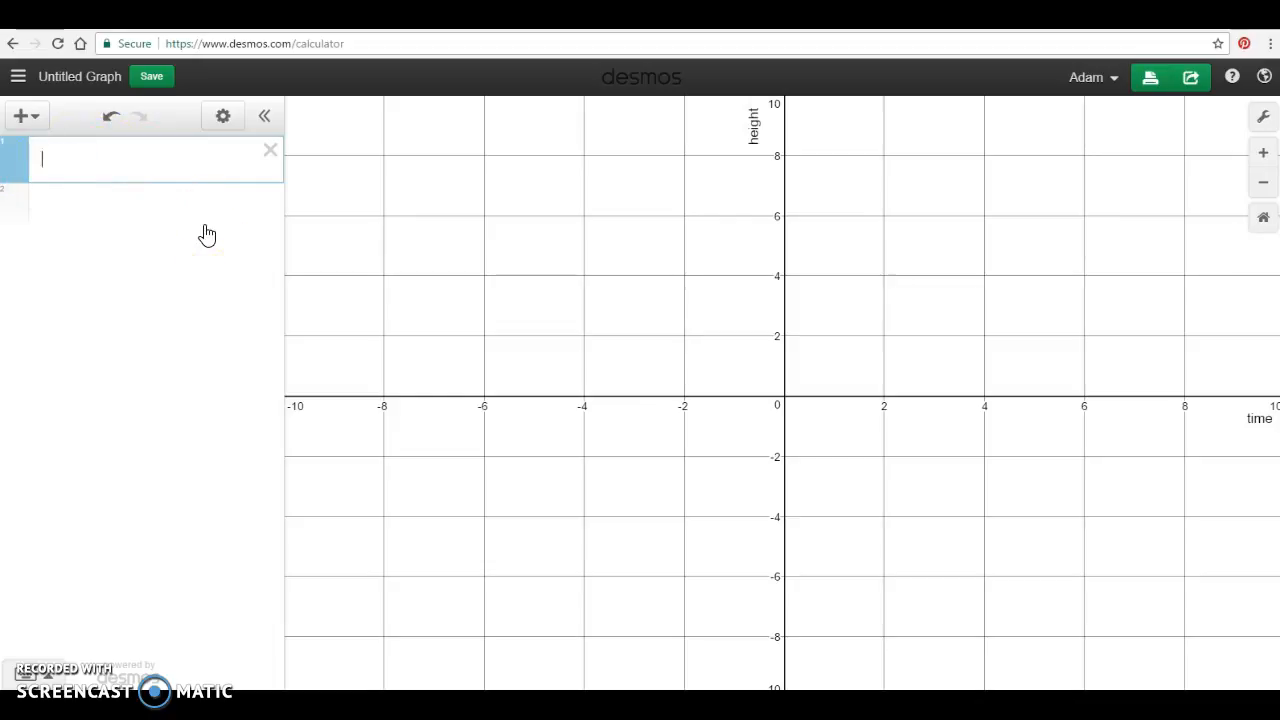
{"action": "type", "text": "x^2"}
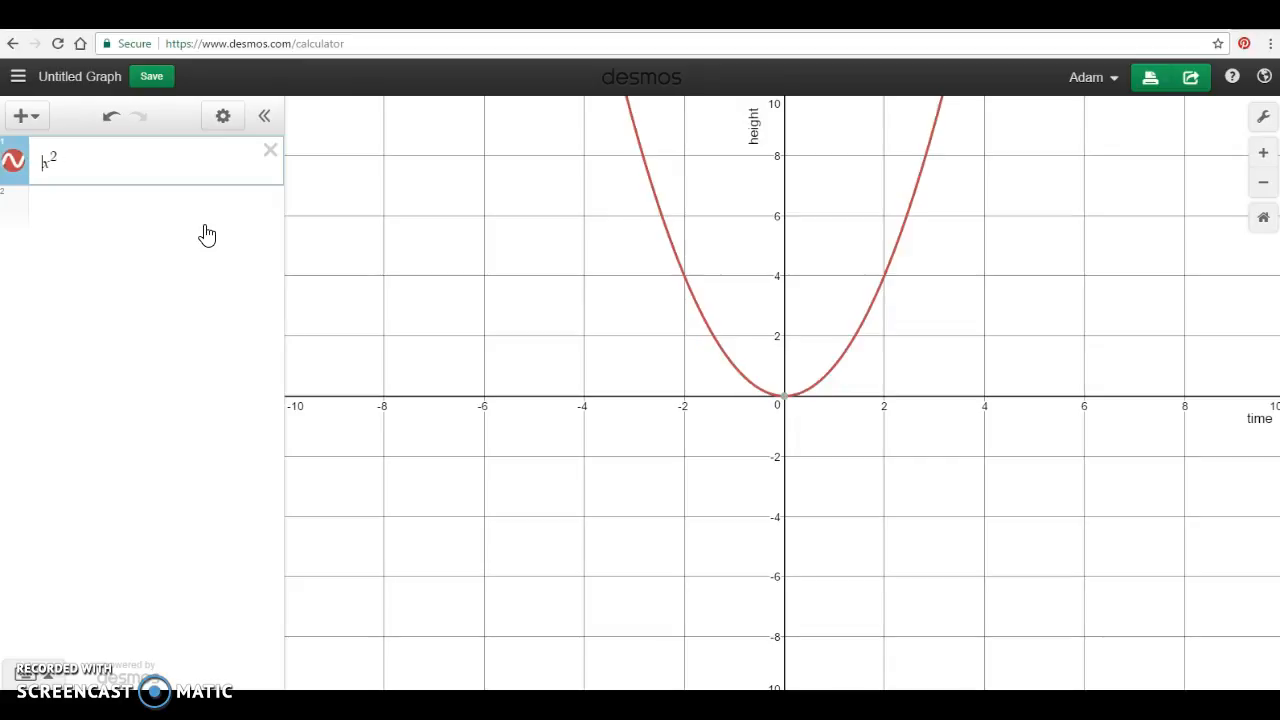
{"action": "type", "text": "y="}
{"action": "key", "text": "Left"}
{"action": "key", "text": "BackSpace"}
{"action": "type", "text": "f(x)"}
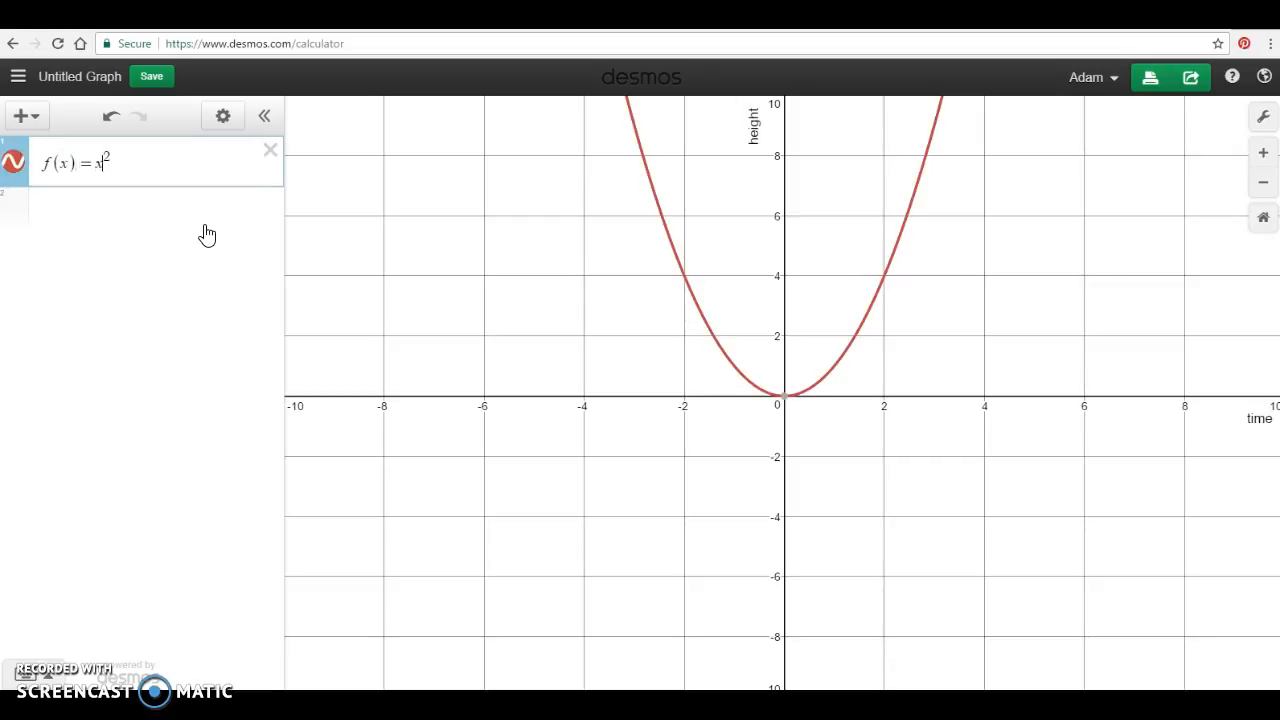
Add the function g(x) = x + 2 as the second expression.
{"action": "left_click", "coordinate": [49, 218]}
{"action": "left_click", "coordinate": [49, 218]}
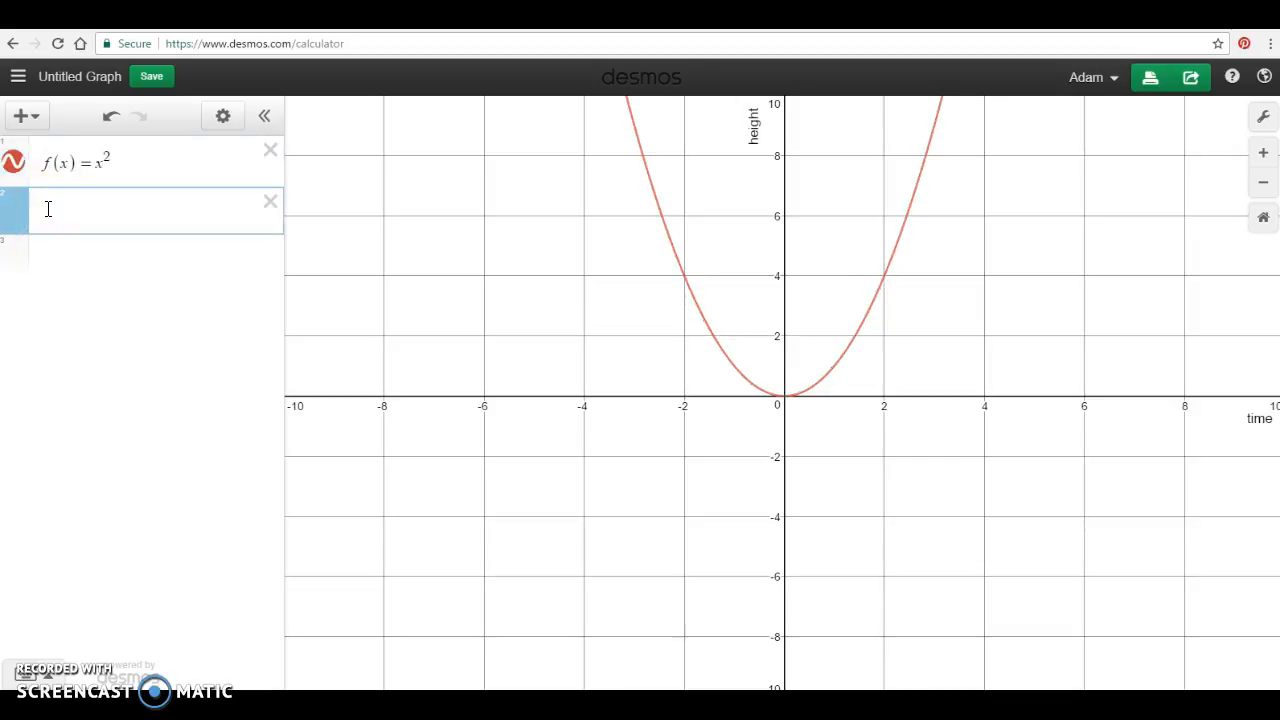
{"action": "type", "text": "g(x)"}
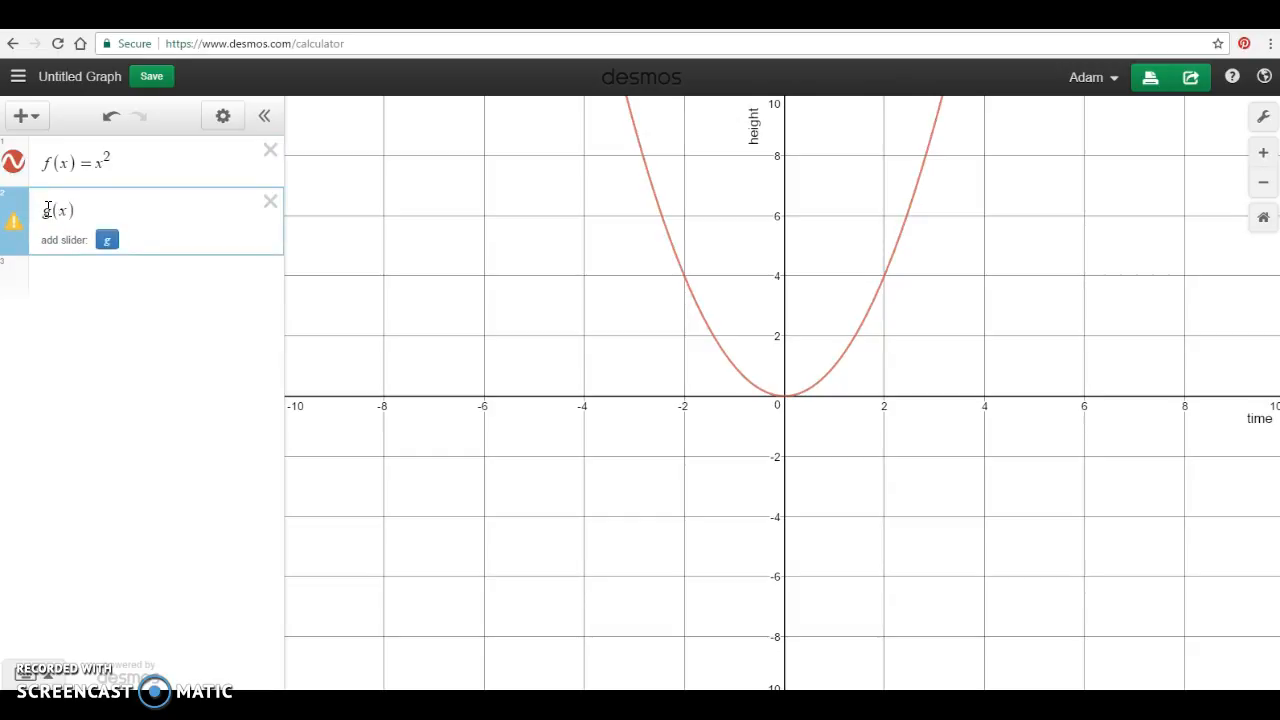
{"action": "type", "text": "=x+2"}
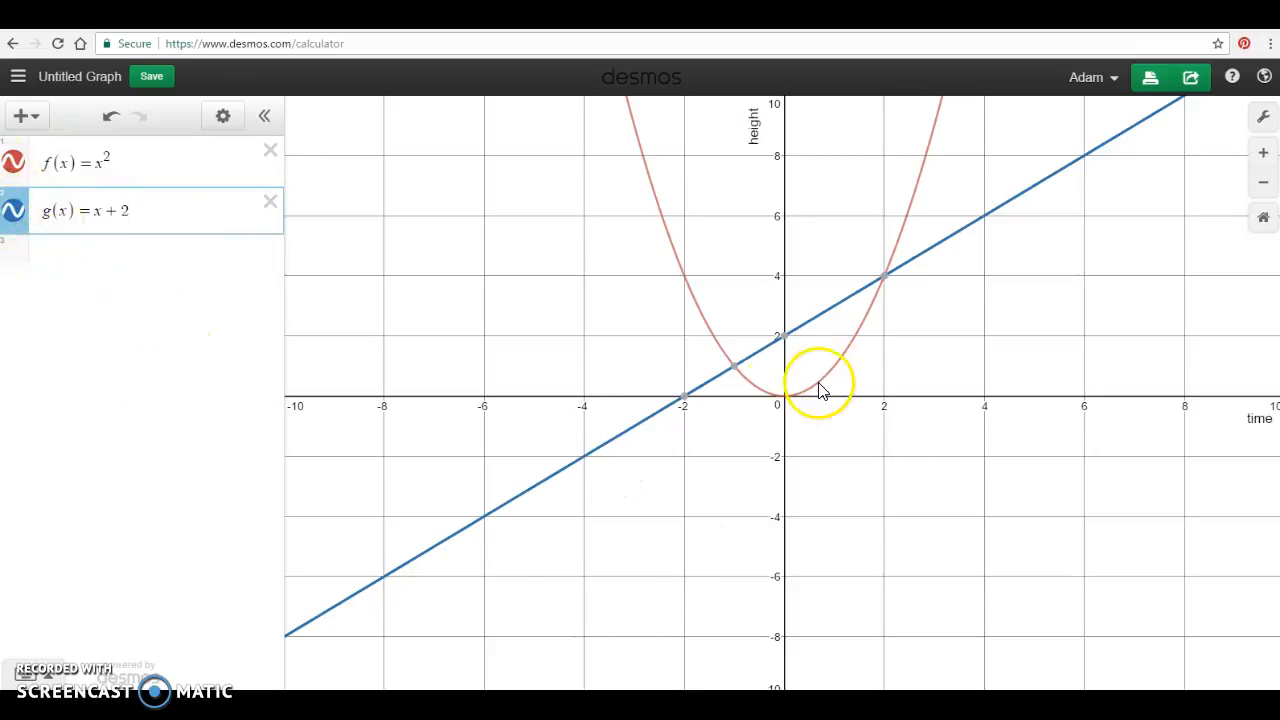
Inspect the coordinates of the two intersection points between the parabola and the line g(x).
{"action": "mouse_move", "coordinate": [886, 288]}
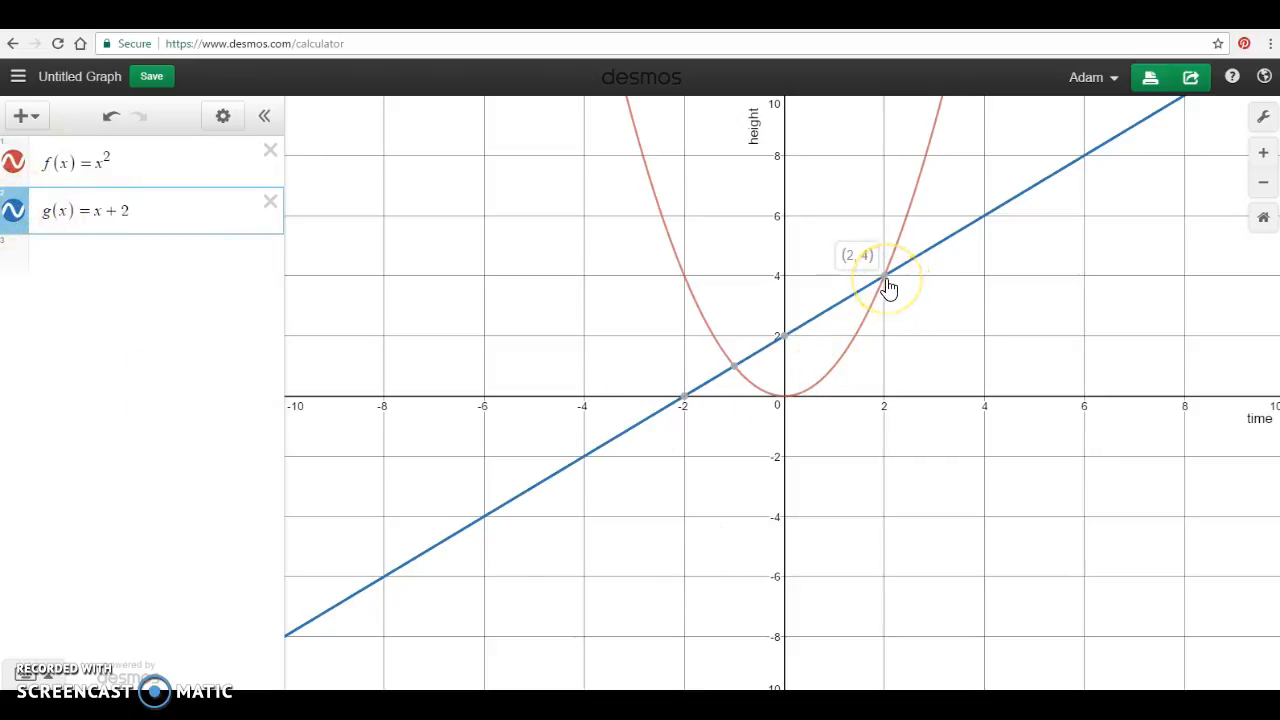
{"action": "left_click", "coordinate": [734, 367]}
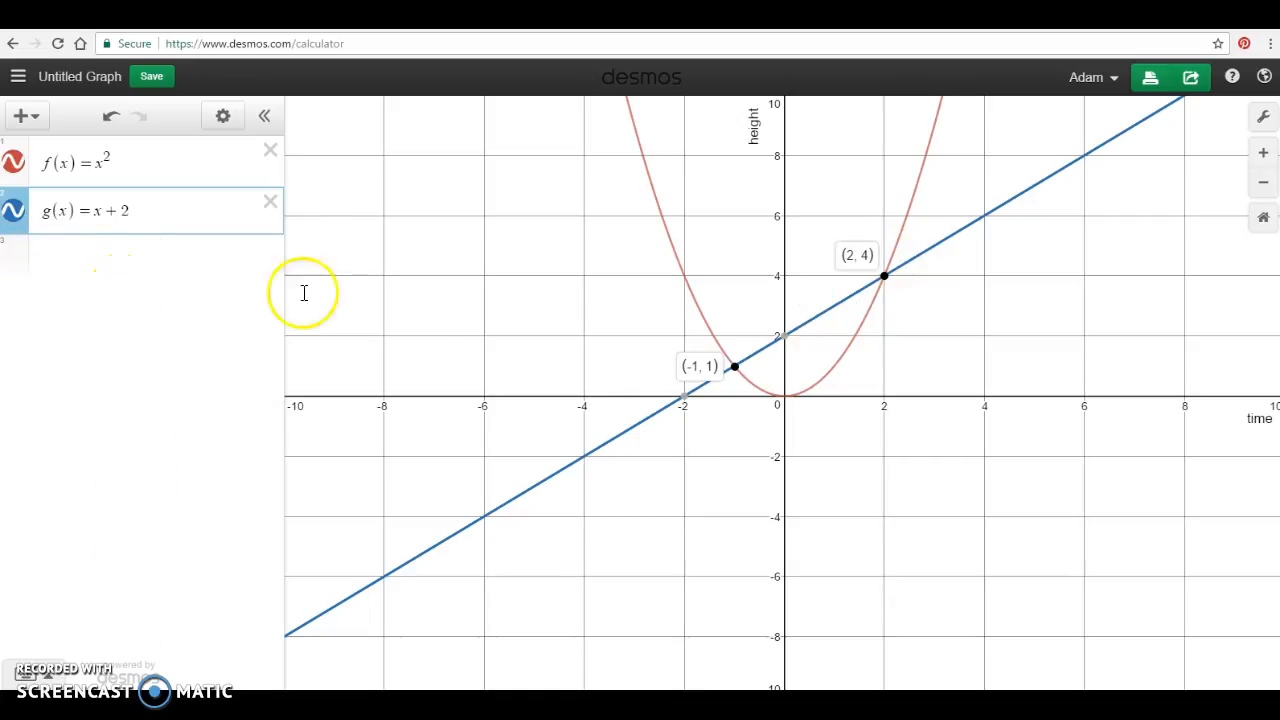
{"action": "left_click", "coordinate": [735, 366]}
{"action": "left_click", "coordinate": [884, 277]}
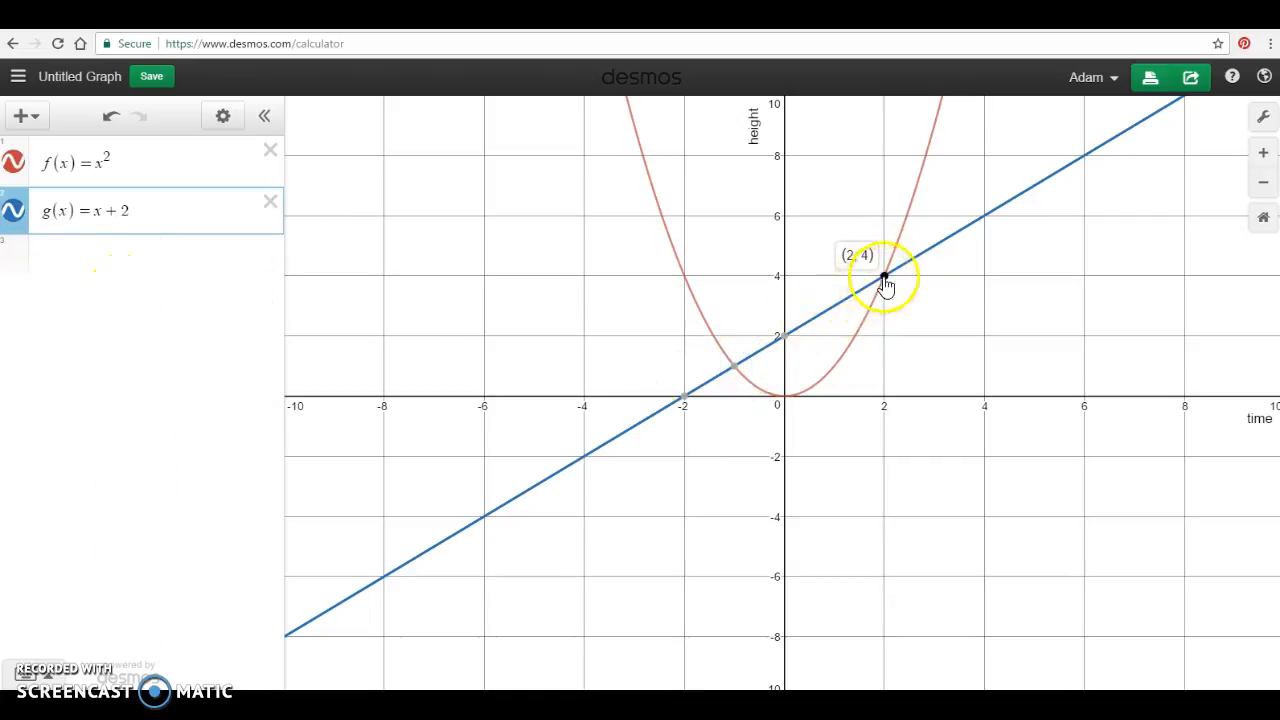
Add the function h(x) = -x + 4 as the third expression.
{"action": "left_click", "coordinate": [117, 255]}
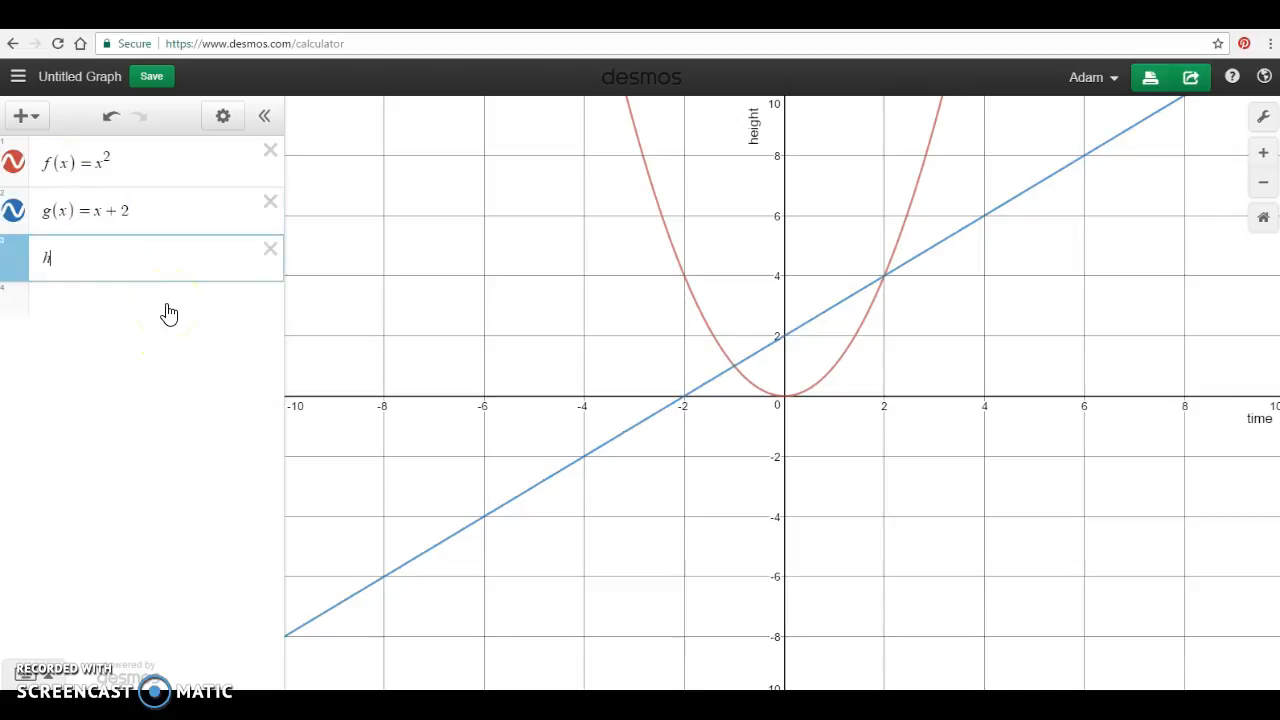
{"action": "type", "text": "h(x)="}
{"action": "type", "text": "-x+4"}
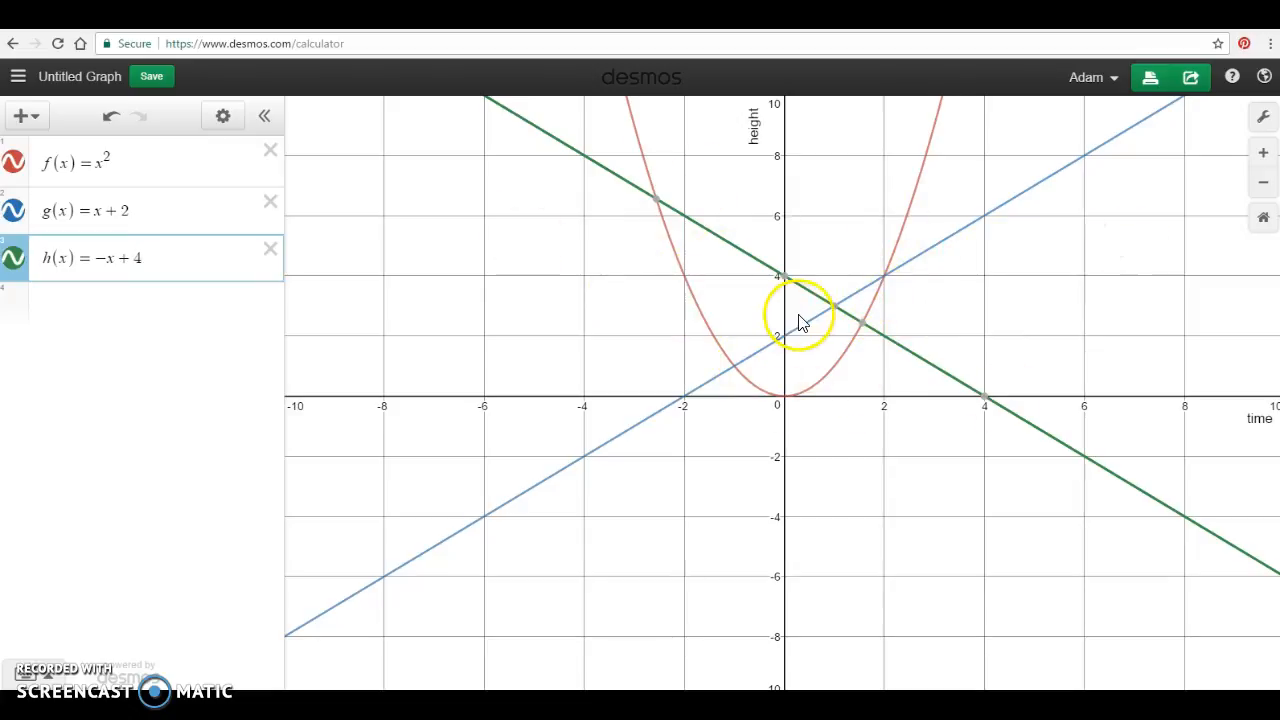
Recolor the f(x) parabola blue and the h(x) line orange.
{"action": "left_click", "coordinate": [224, 117]}
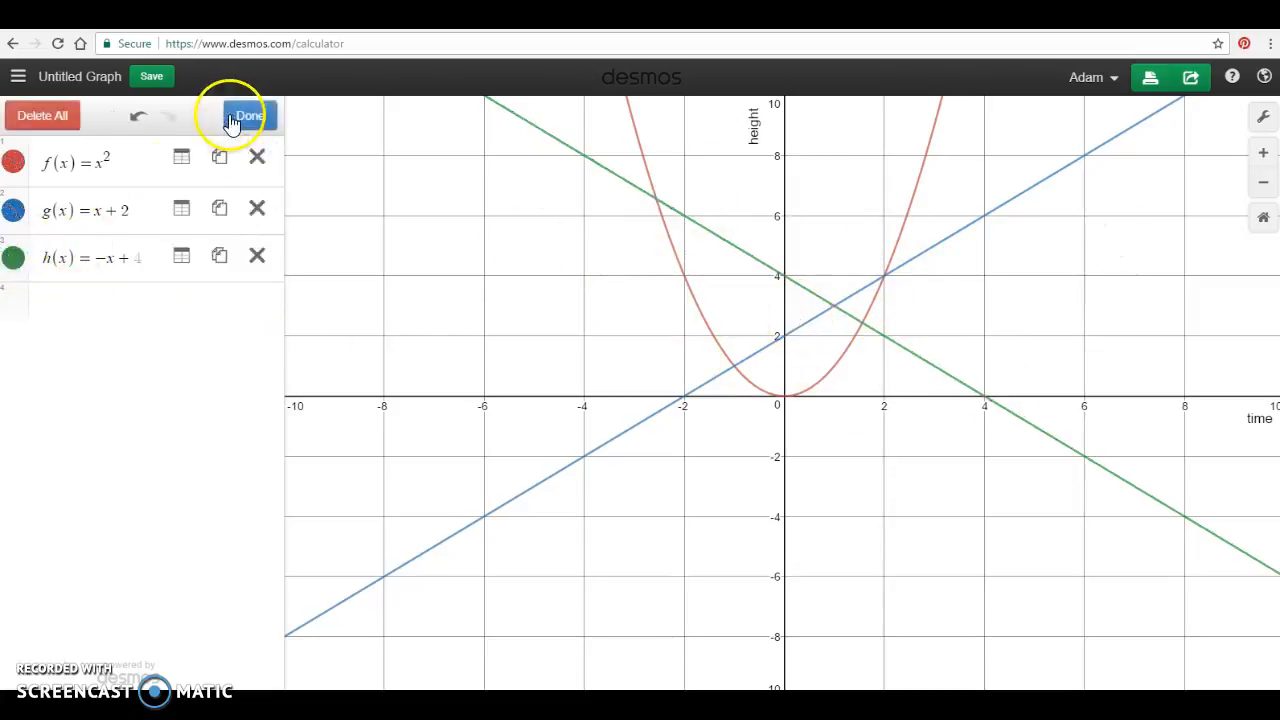
{"action": "left_click", "coordinate": [12, 163]}
{"action": "left_click", "coordinate": [77, 181]}
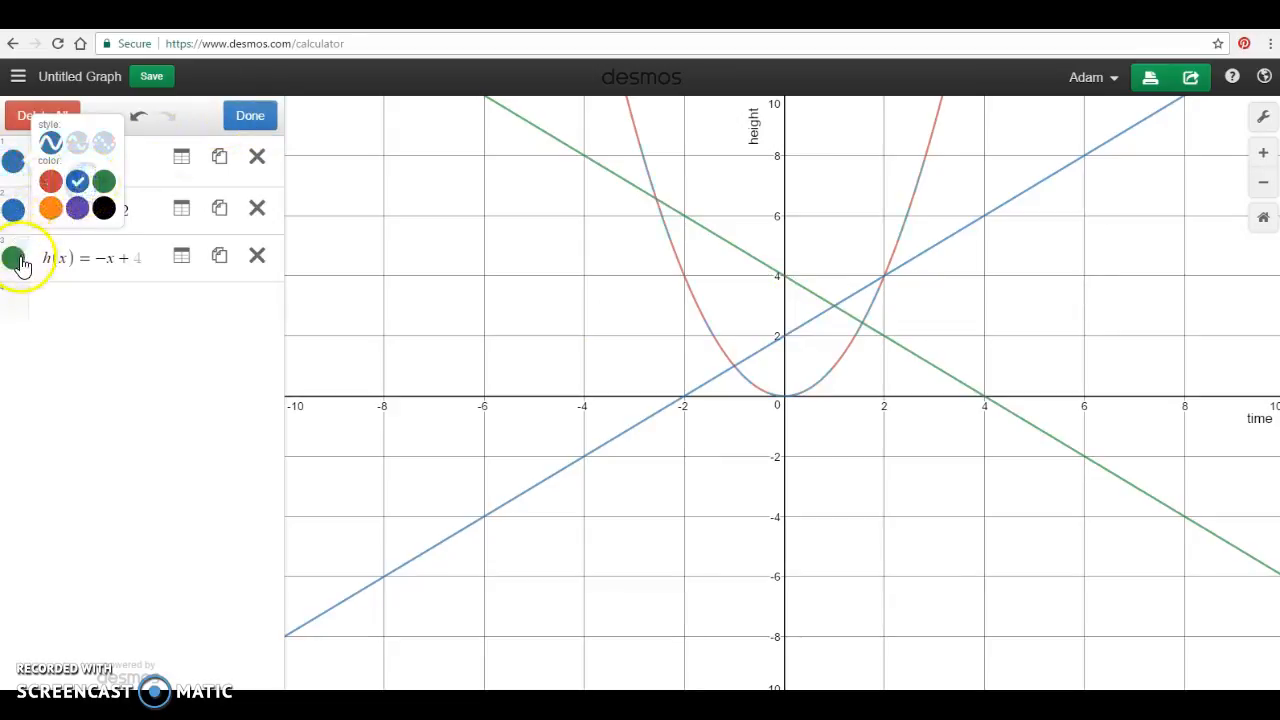
{"action": "left_click", "coordinate": [15, 258]}
{"action": "left_click", "coordinate": [77, 277]}
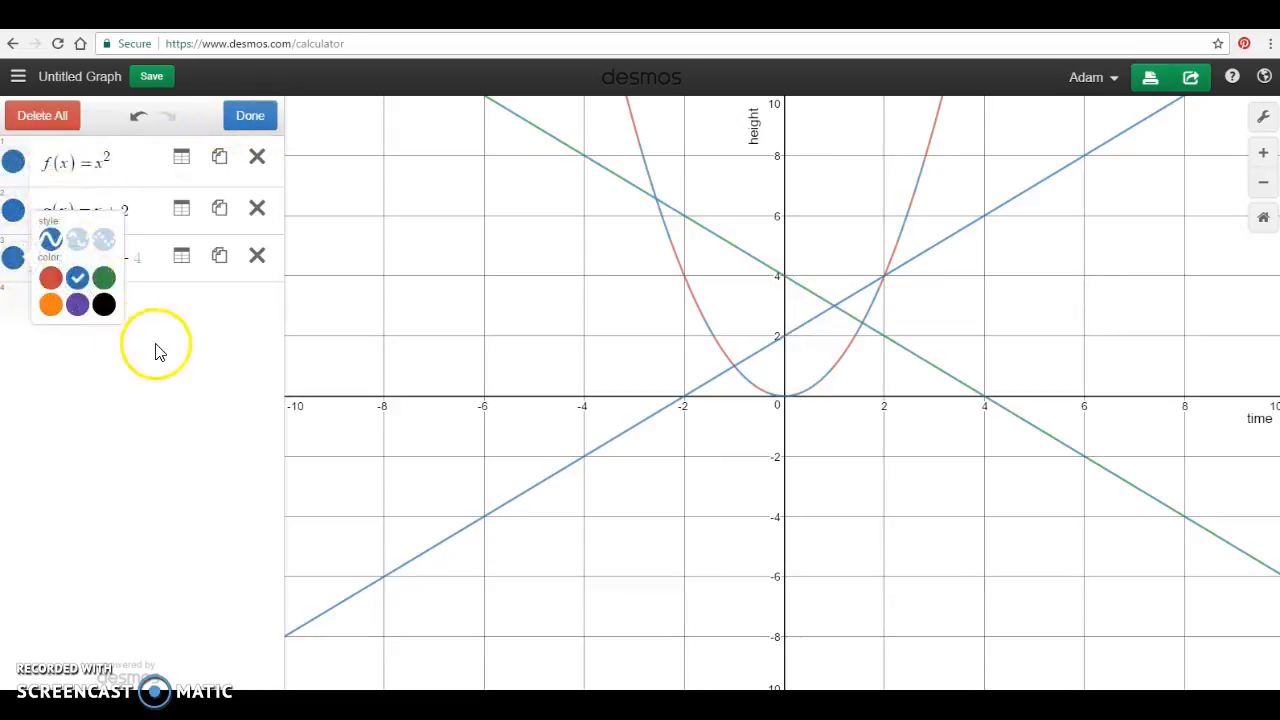
{"action": "left_click", "coordinate": [52, 306]}
Set the f(x) parabola's color back to red and finish editing the expression list.
{"action": "left_click", "coordinate": [14, 160]}
{"action": "left_click", "coordinate": [14, 162]}
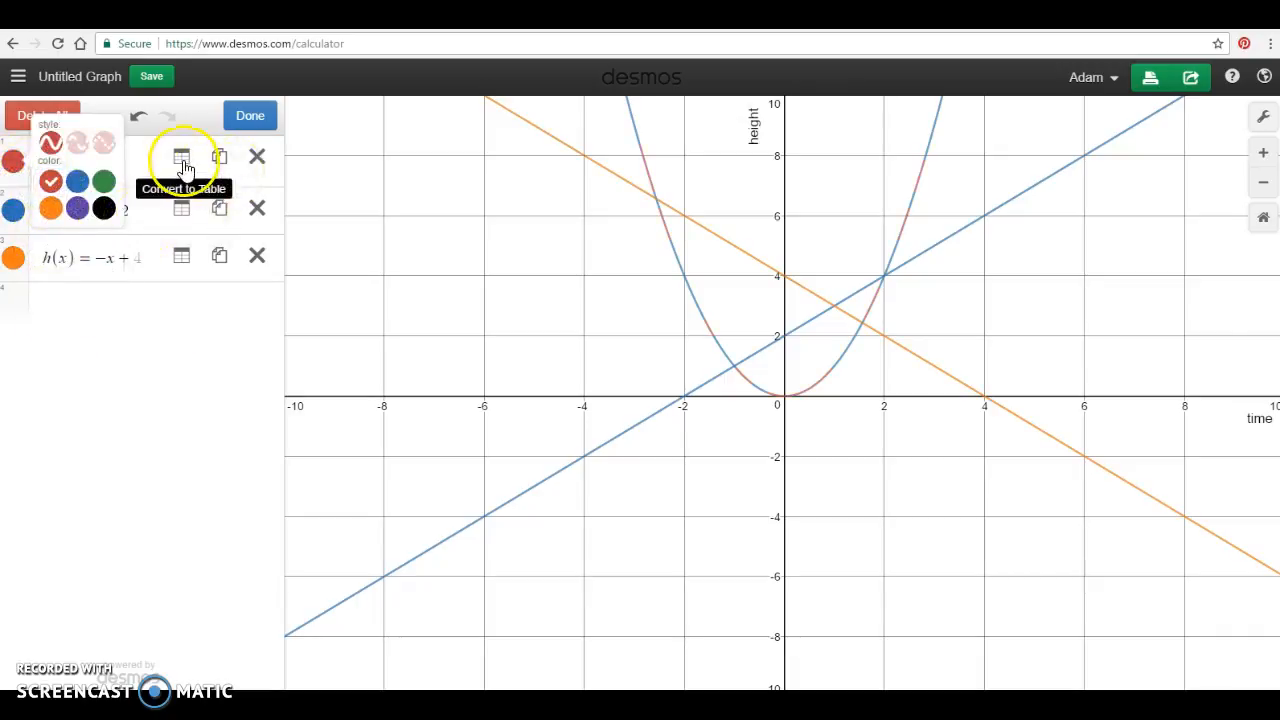
{"action": "left_click", "coordinate": [250, 115]}
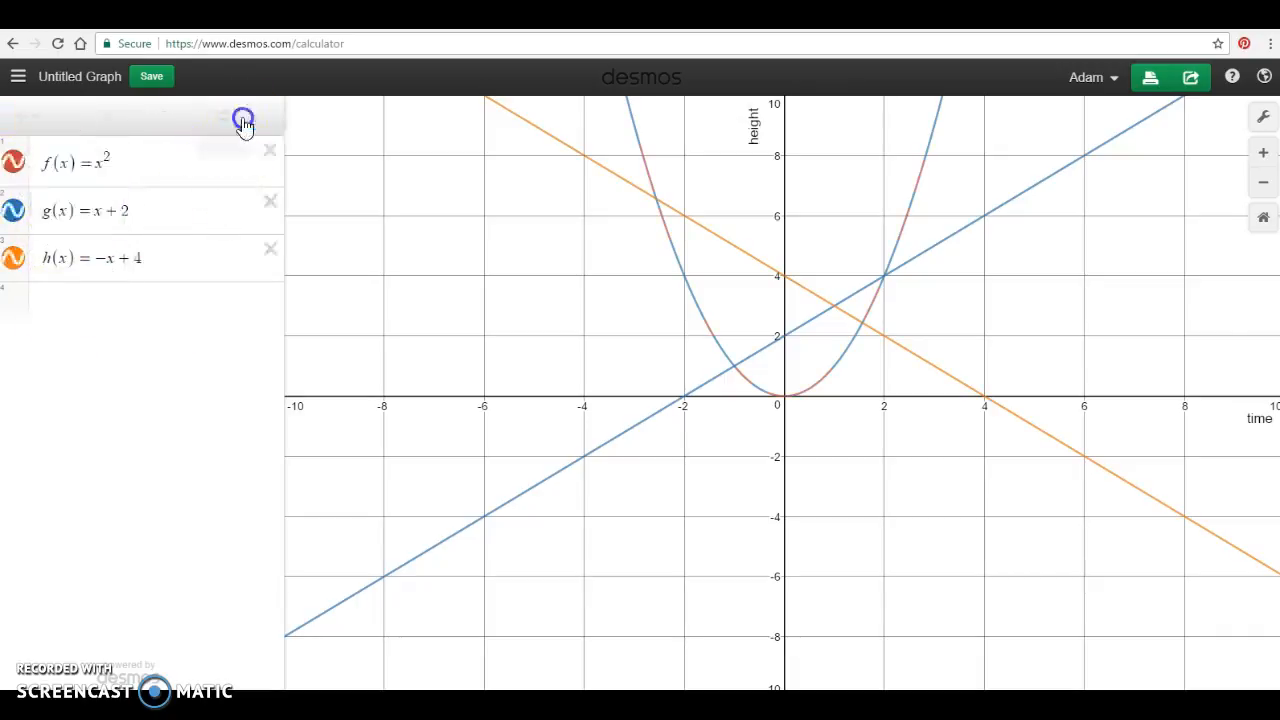
Restrict the domain of f(x) = x^2 by appending the condition {x < 0}.
{"action": "left_click", "coordinate": [176, 174]}
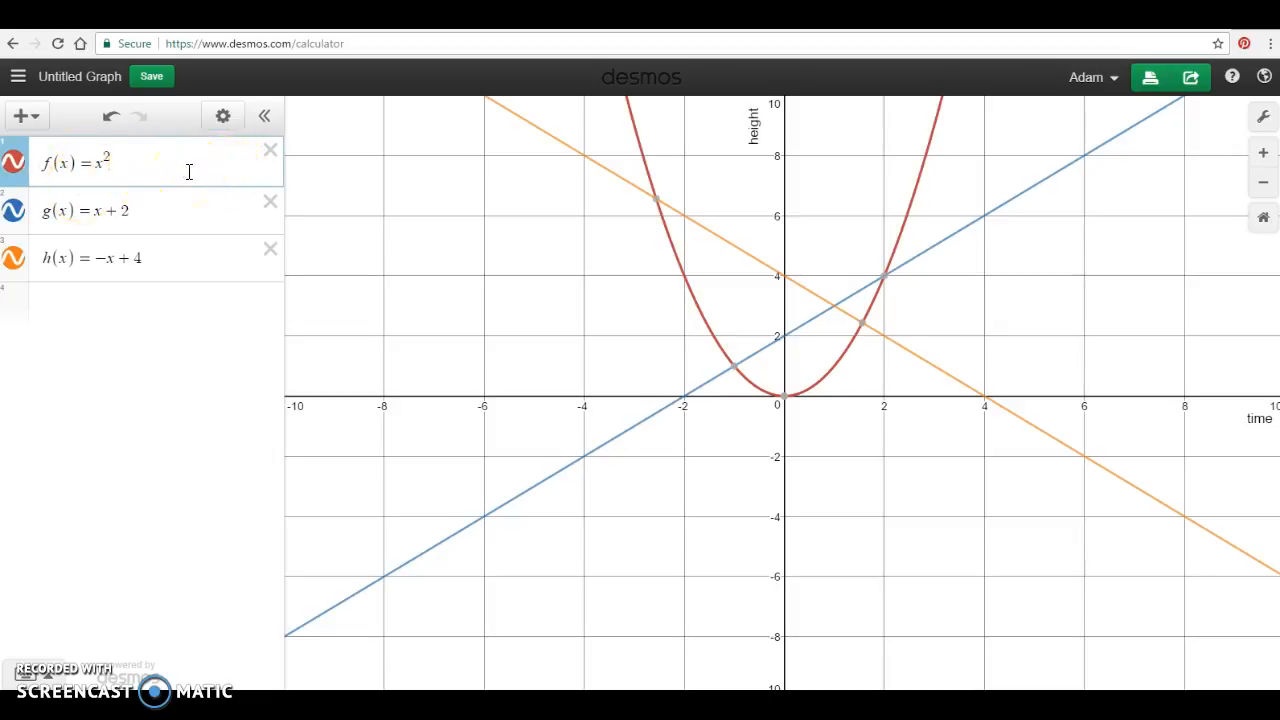
{"action": "type", "text": "x < 0"}
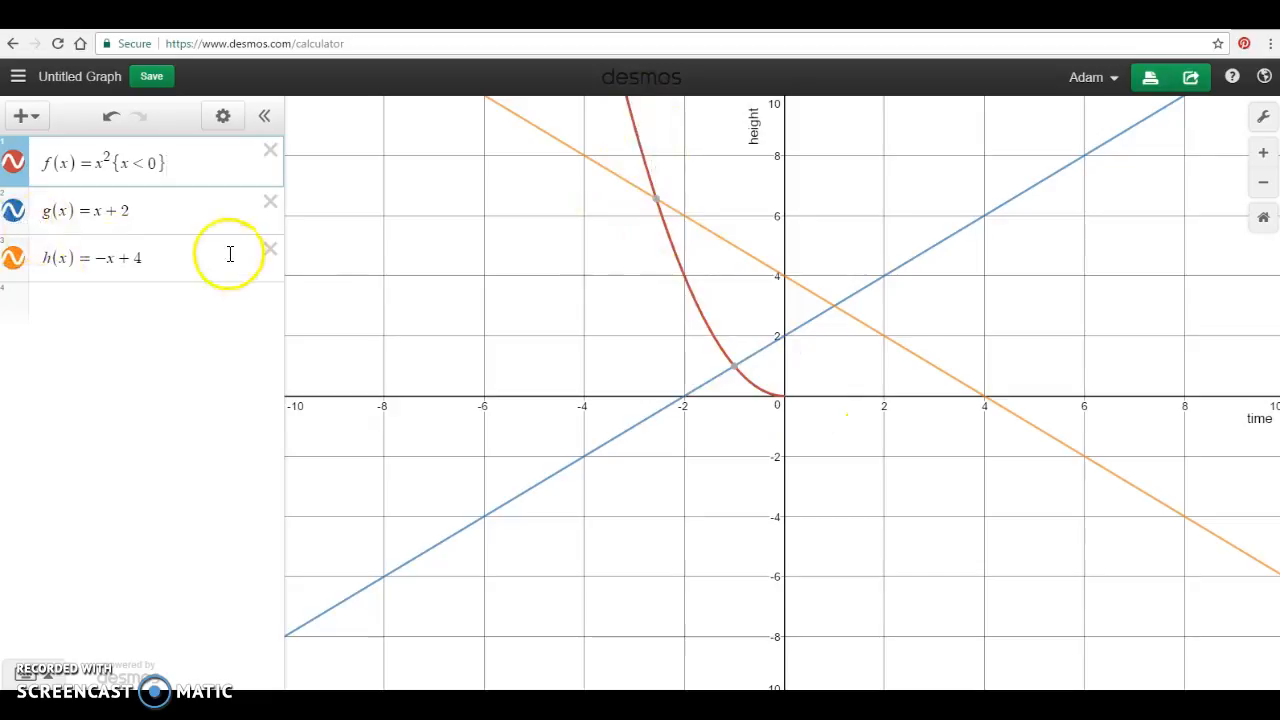
Restrict the domain of g(x) = x + 2 by appending the condition {0 ≤ x < 4}.
{"action": "left_click", "coordinate": [166, 208]}
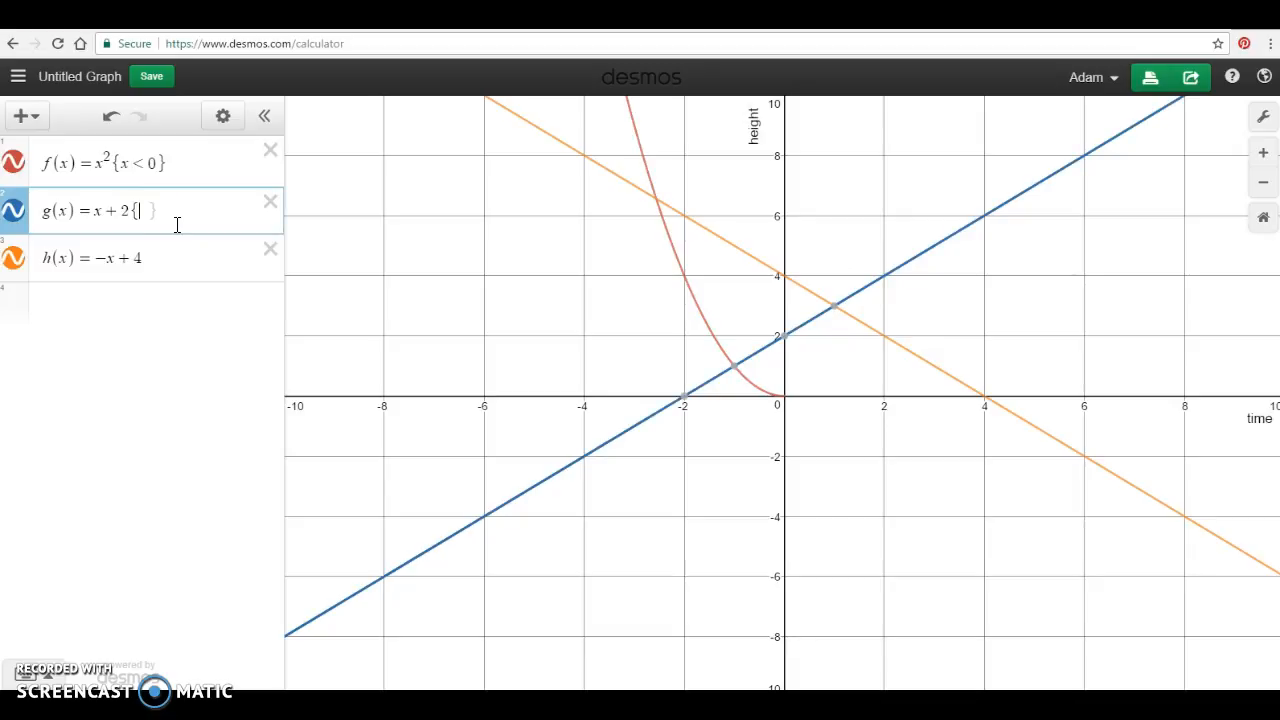
{"action": "type", "text": "0 ≤"}
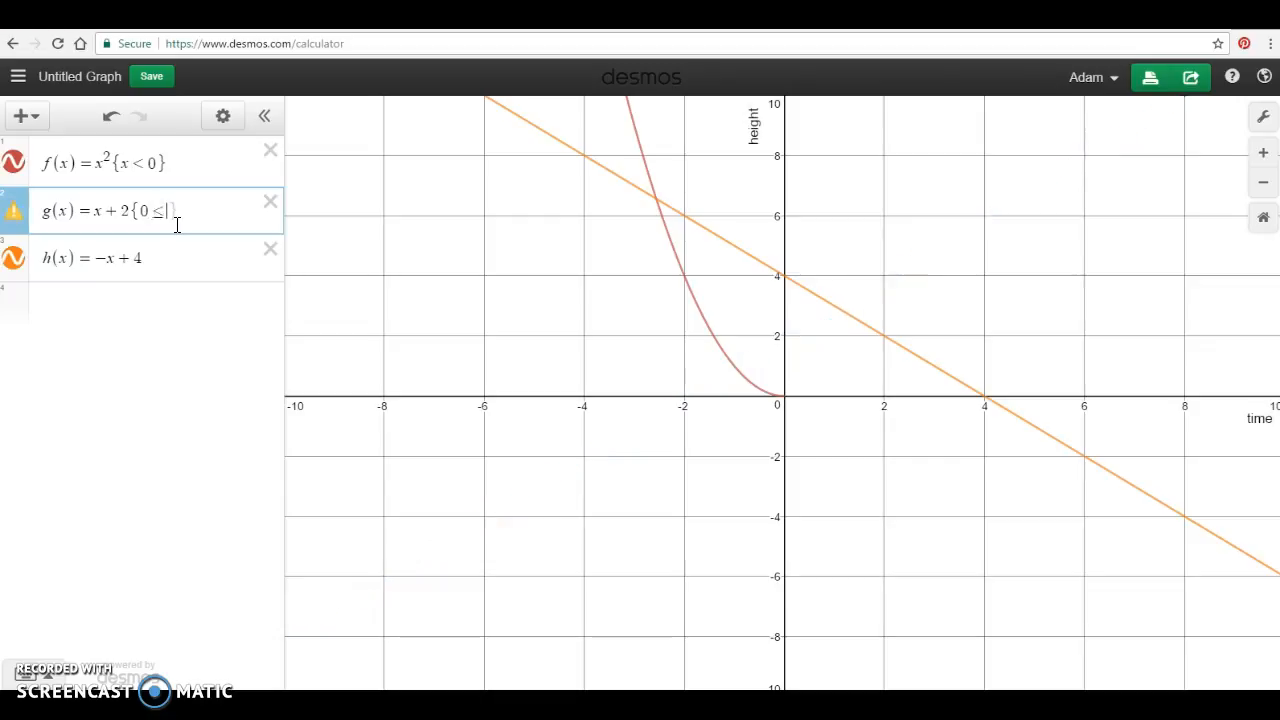
{"action": "type", "text": "<=x"}
{"action": "type", "text": "< 4"}
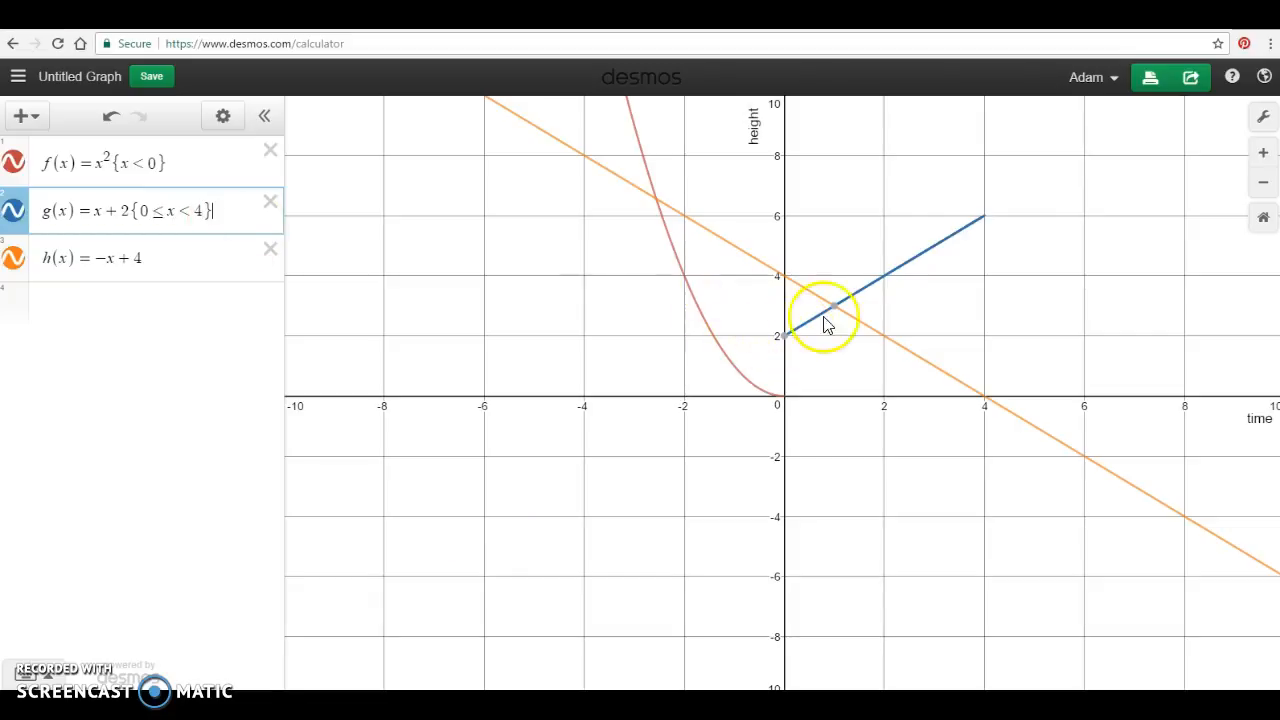
{"action": "mouse_move", "coordinate": [789, 345]}
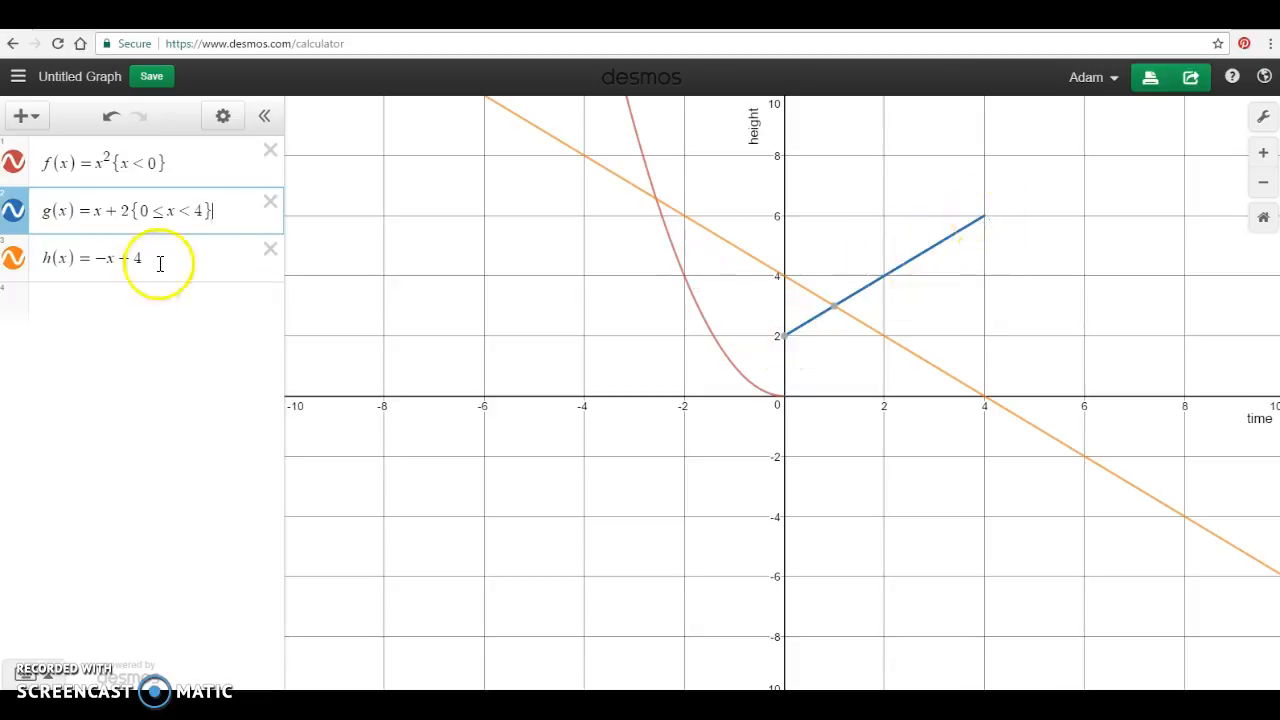
Restrict the domain of h(x) = -x + 4 by appending the condition {x ≥ 4}.
{"action": "left_click", "coordinate": [204, 260]}
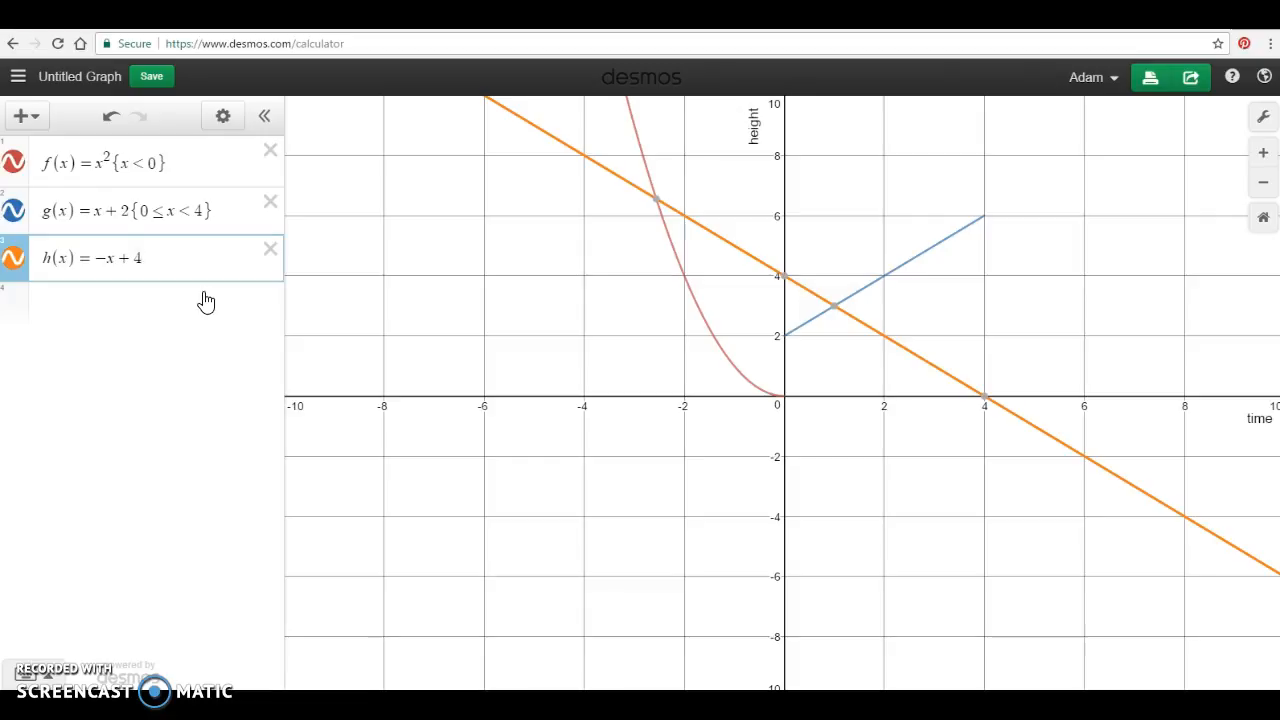
{"action": "type", "text": "{x"}
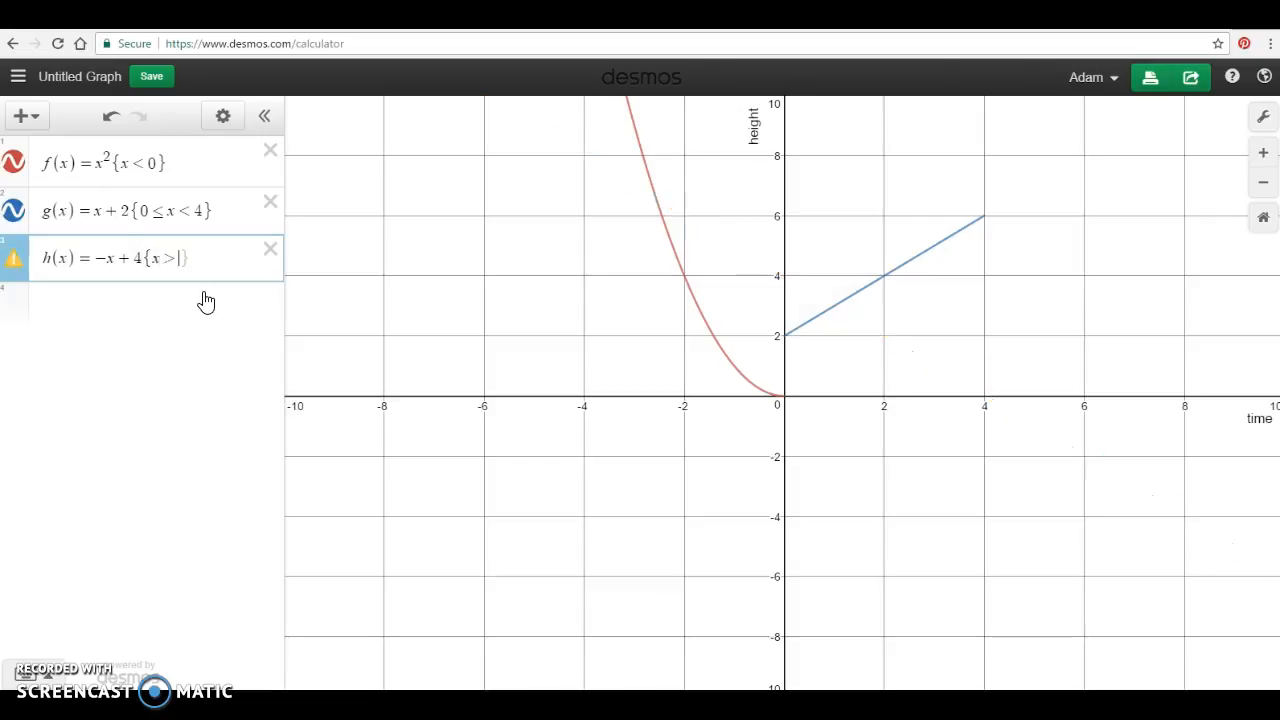
{"action": "type", "text": ">=4"}
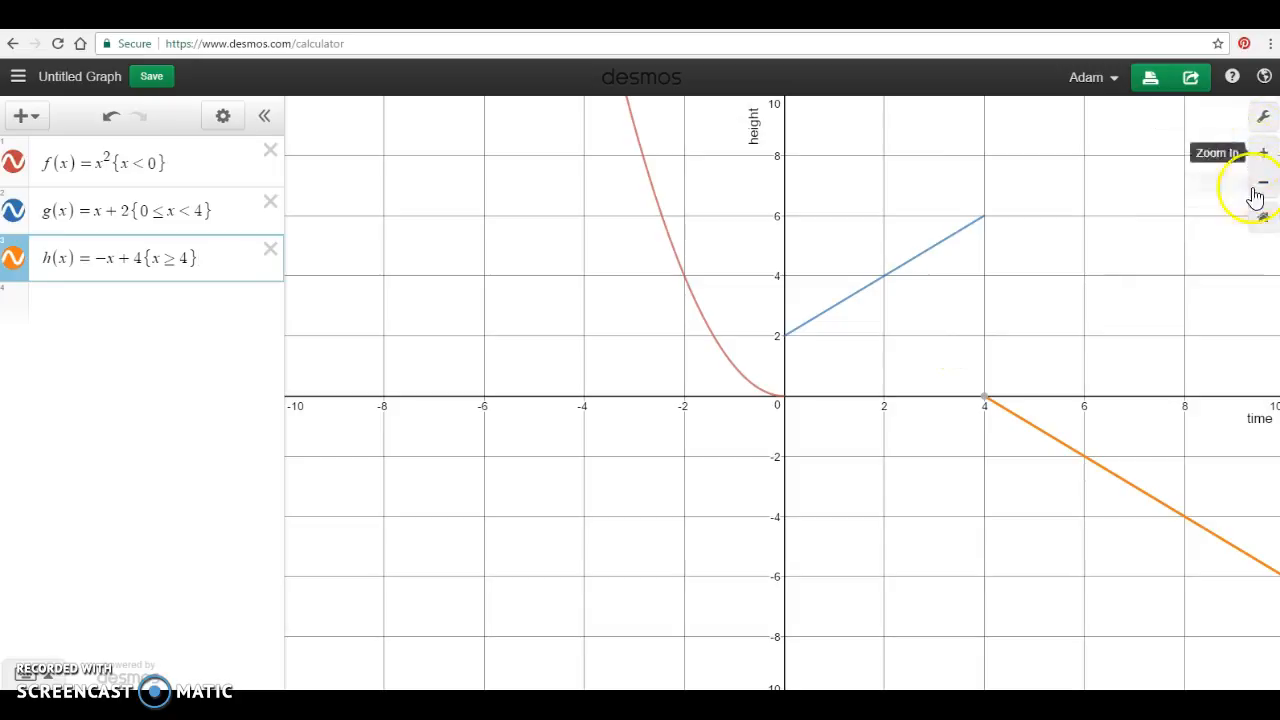
Examine the three graph pieces at different zoom levels and positions, and restore the default view.
{"action": "left_click", "coordinate": [1262, 155]}
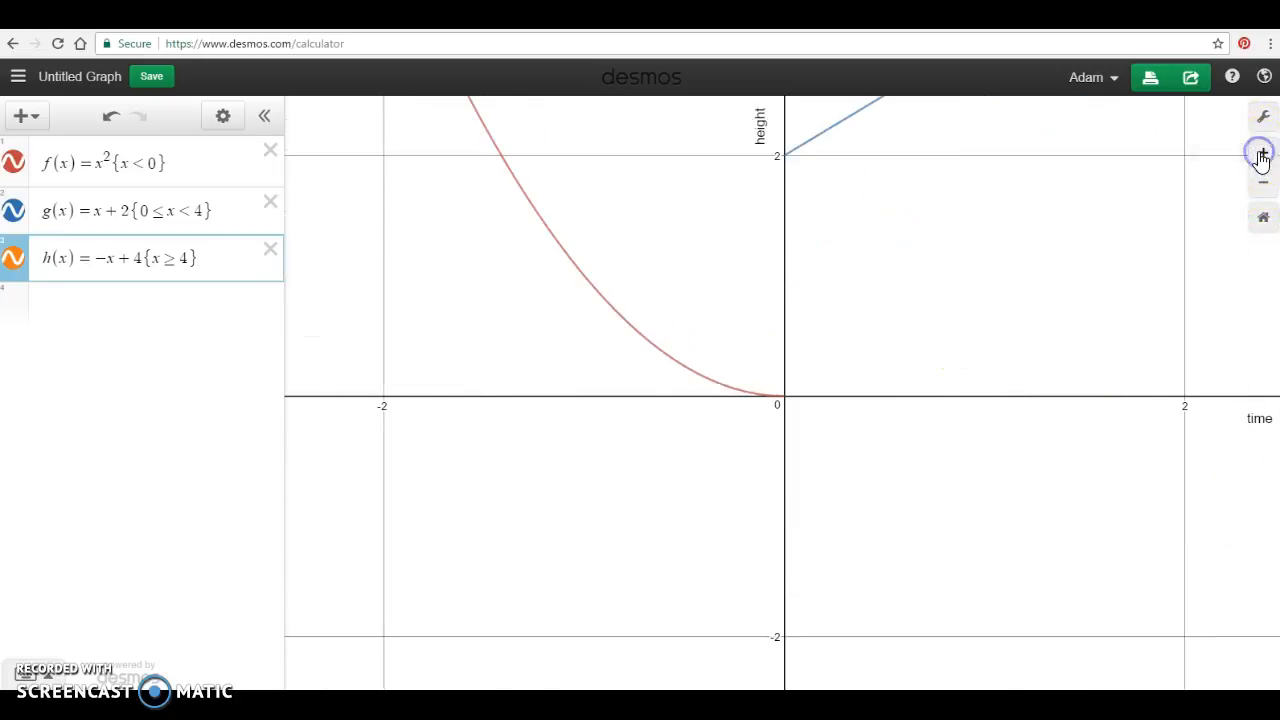
{"action": "left_click", "coordinate": [1264, 184]}
{"action": "left_click", "coordinate": [1264, 184]}
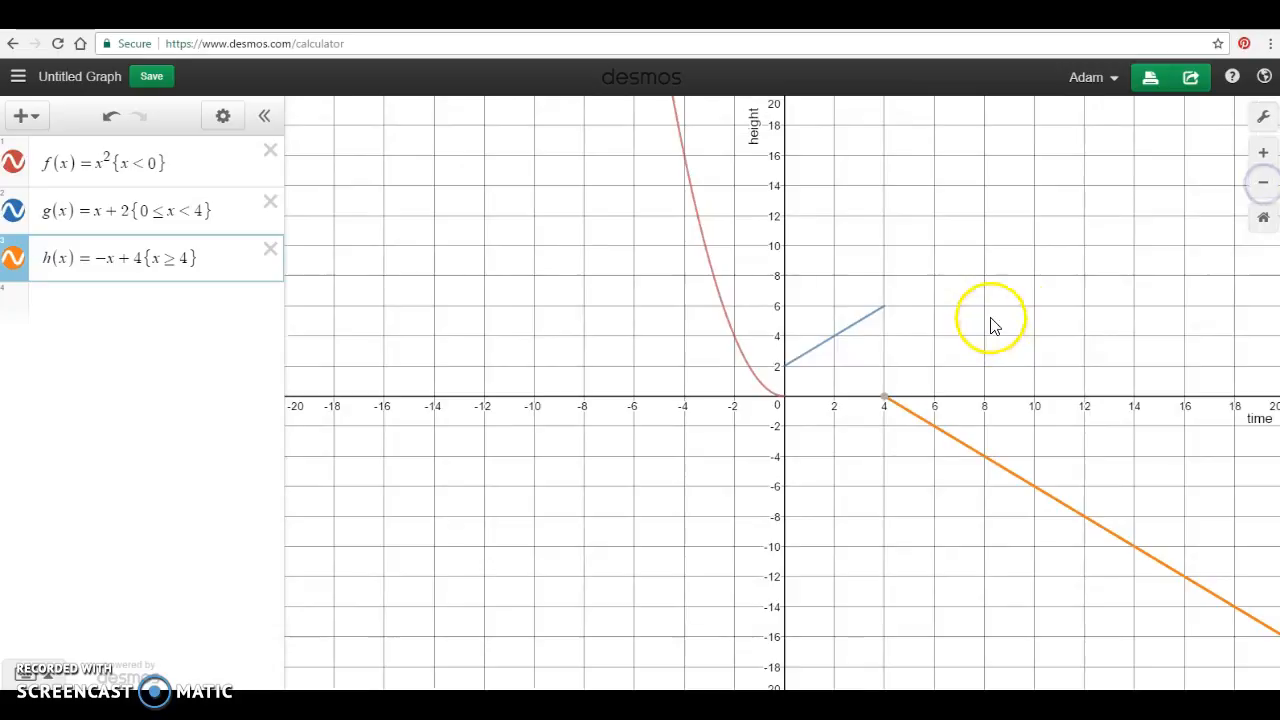
{"action": "left_click_drag", "start_coordinate": [979, 217], "coordinate": [1023, 174]}
{"action": "scroll", "coordinate": [910, 305], "scroll_direction": "down", "scroll_amount": 2}
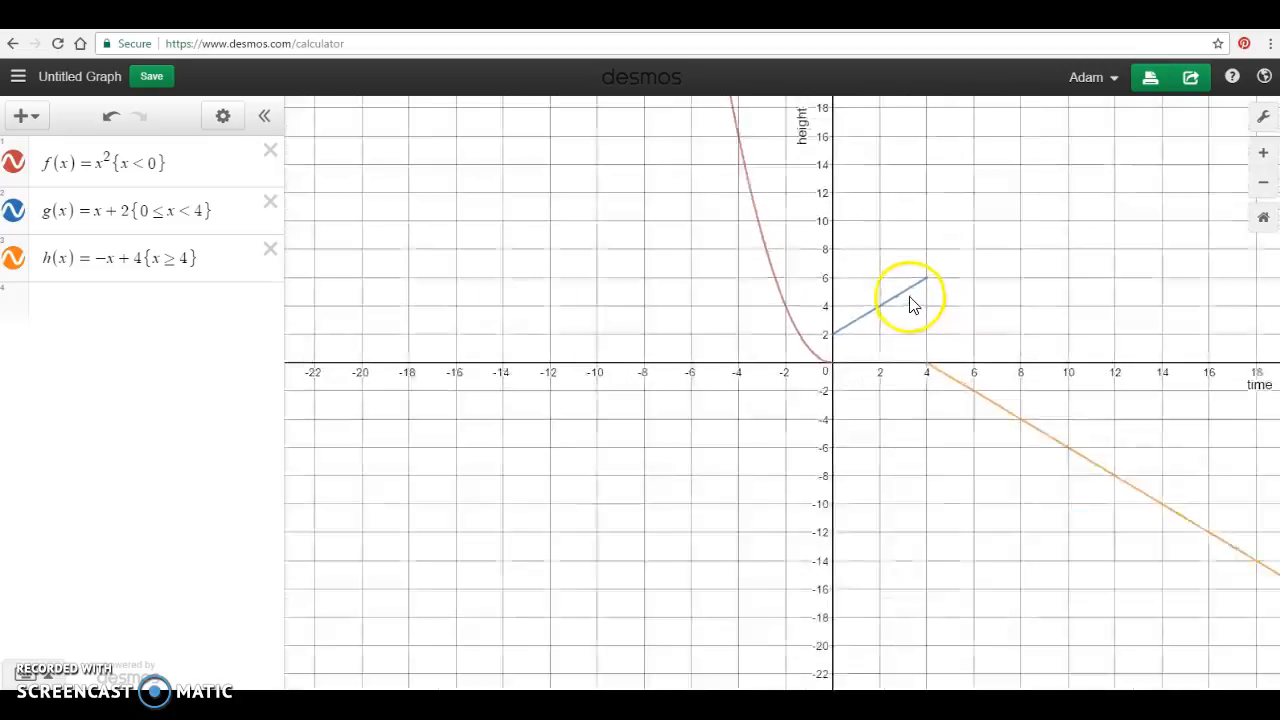
{"action": "scroll", "coordinate": [706, 317], "scroll_direction": "down", "scroll_amount": 3}
{"action": "scroll", "coordinate": [673, 318], "scroll_direction": "down", "scroll_amount": 12}
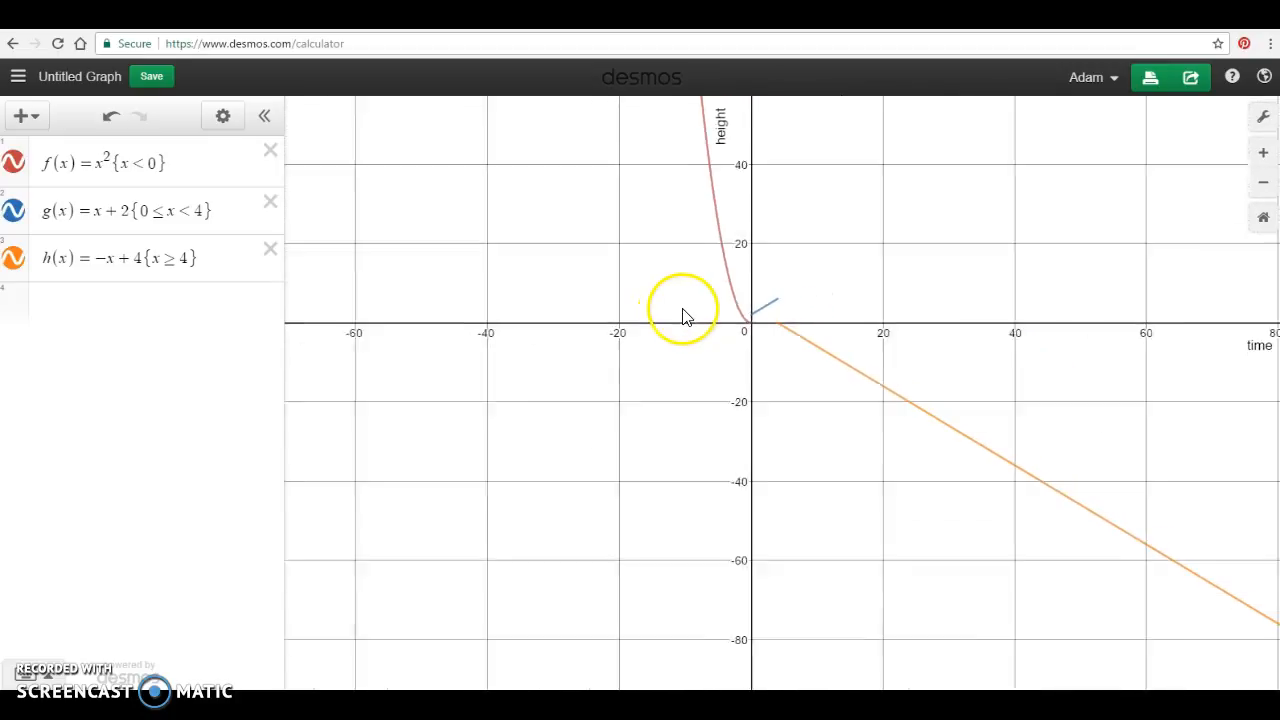
{"action": "scroll", "coordinate": [673, 293], "scroll_direction": "down", "scroll_amount": 2}
{"action": "left_click_drag", "start_coordinate": [608, 277], "coordinate": [680, 287]}
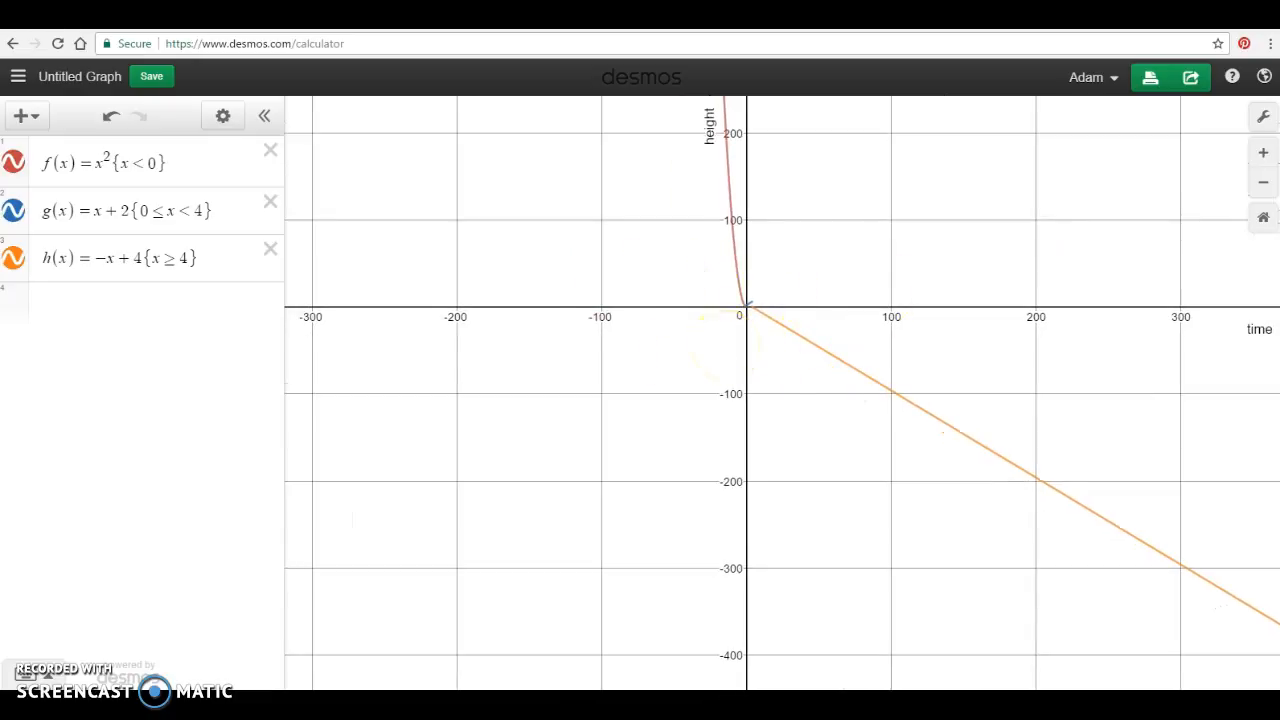
{"action": "left_click", "coordinate": [1264, 220]}
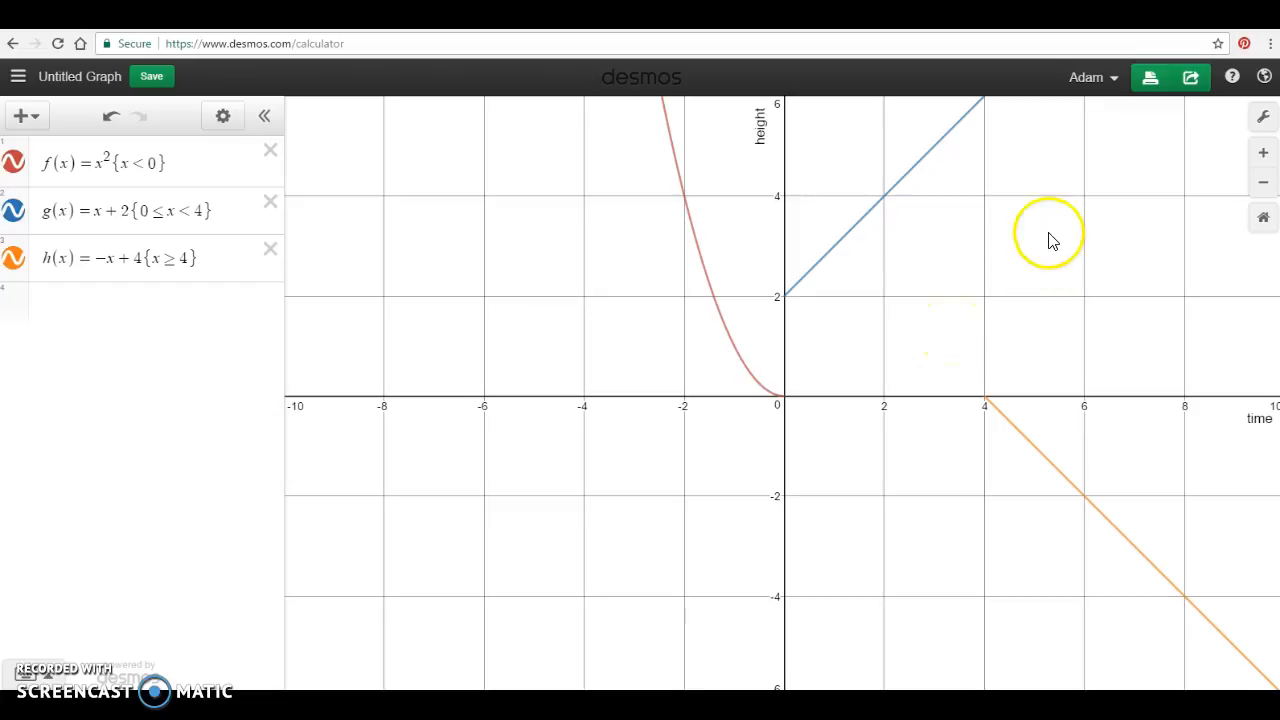
Print the graph with Save to Google Drive as the destination.
{"action": "left_click", "coordinate": [1152, 87]}
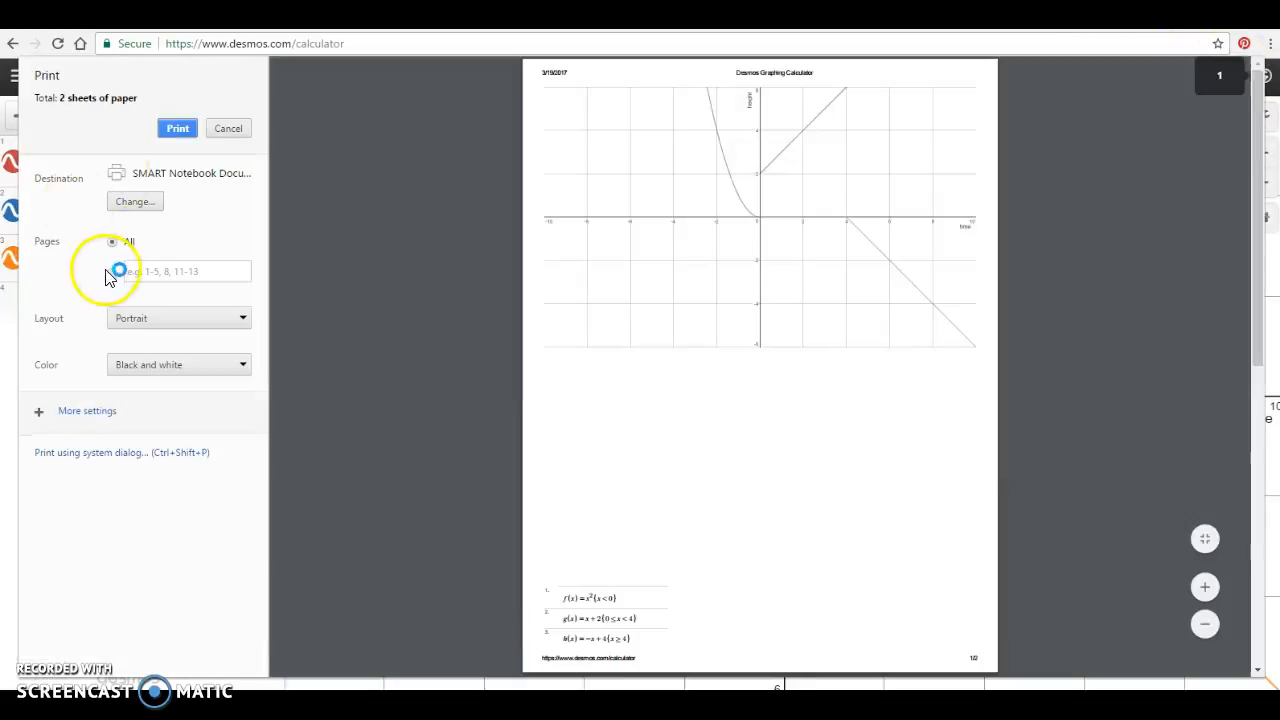
{"action": "left_click", "coordinate": [130, 202]}
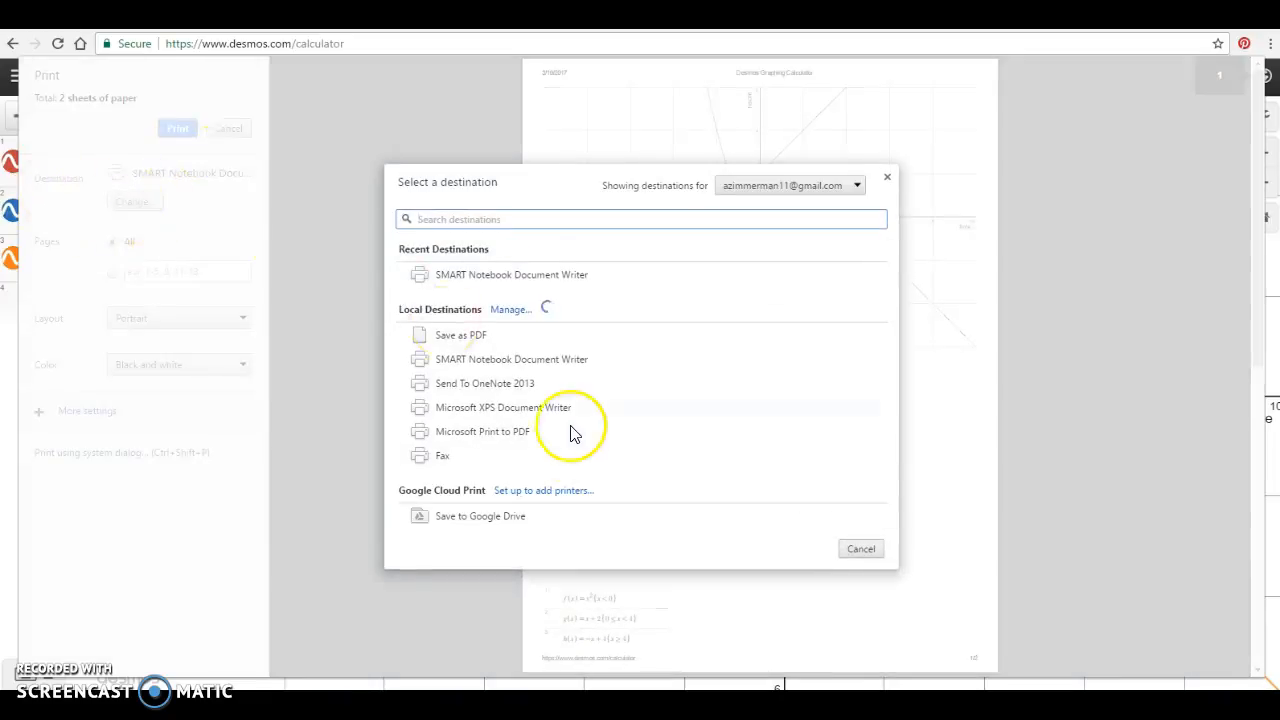
{"action": "left_click", "coordinate": [471, 519]}
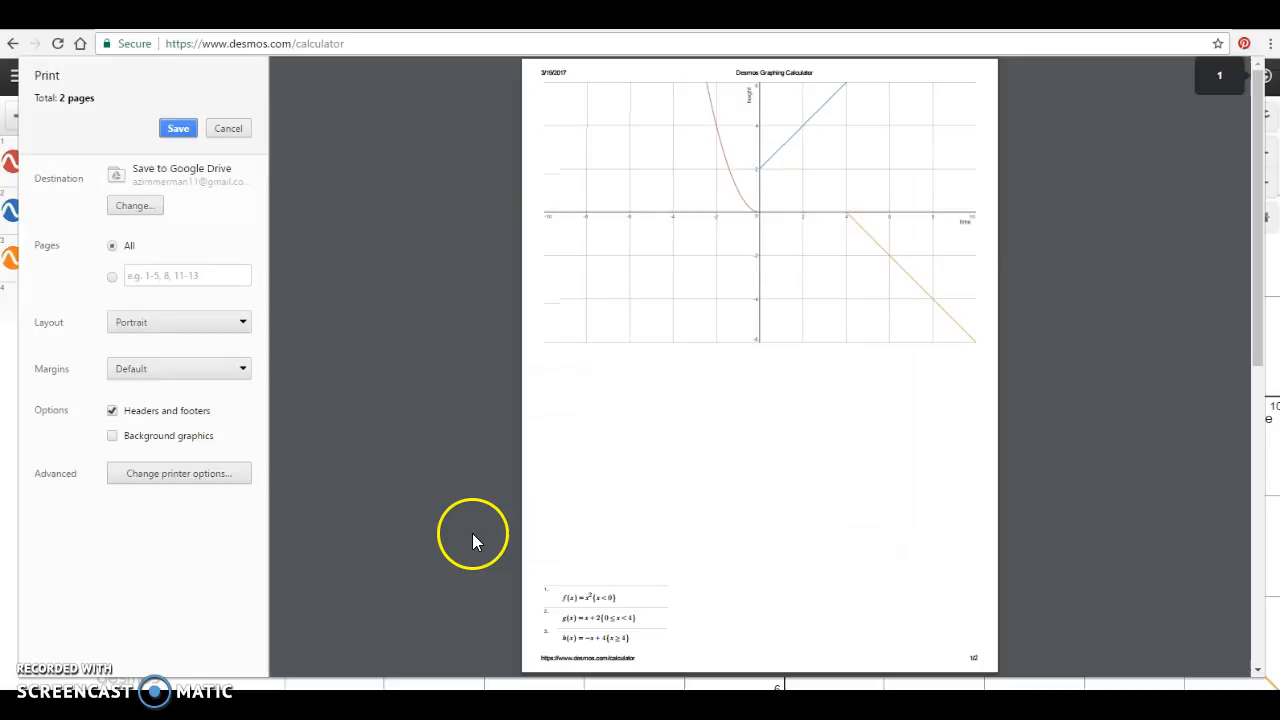
{"action": "left_click", "coordinate": [178, 133]}
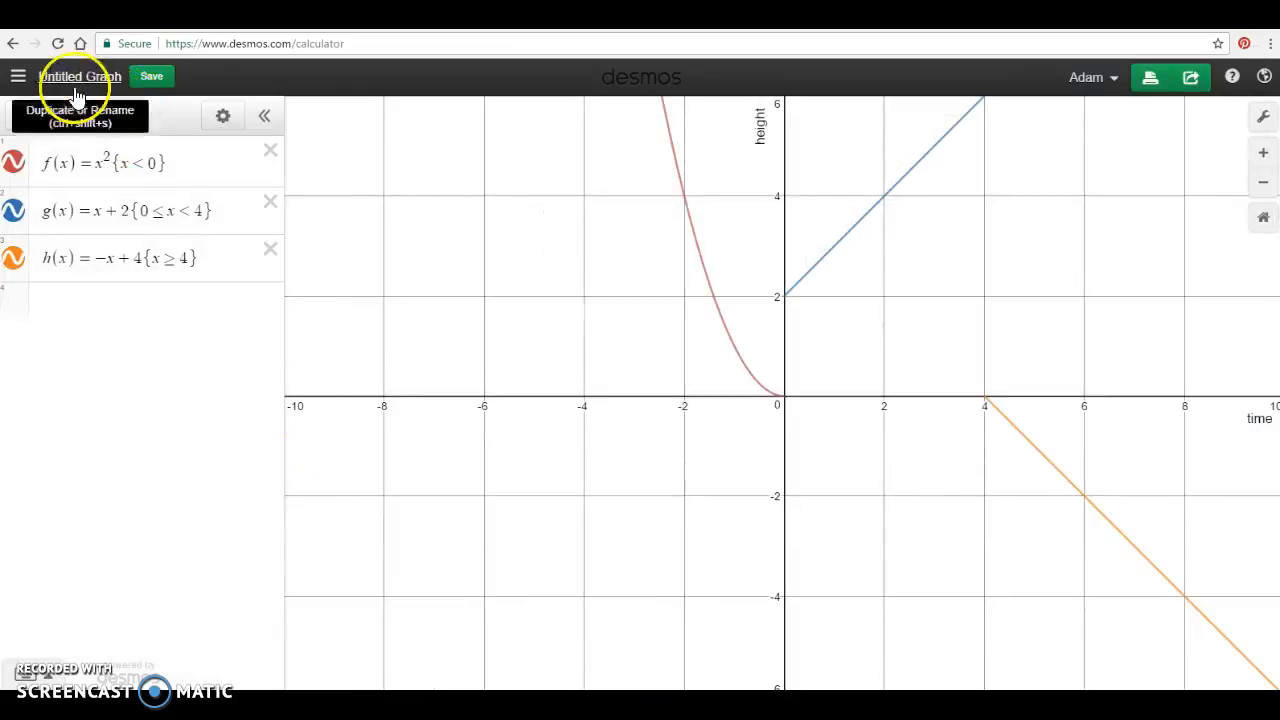
Review the graph's sharing options, including the email form and the exported image page, and close them.
{"action": "left_click", "coordinate": [1196, 88]}
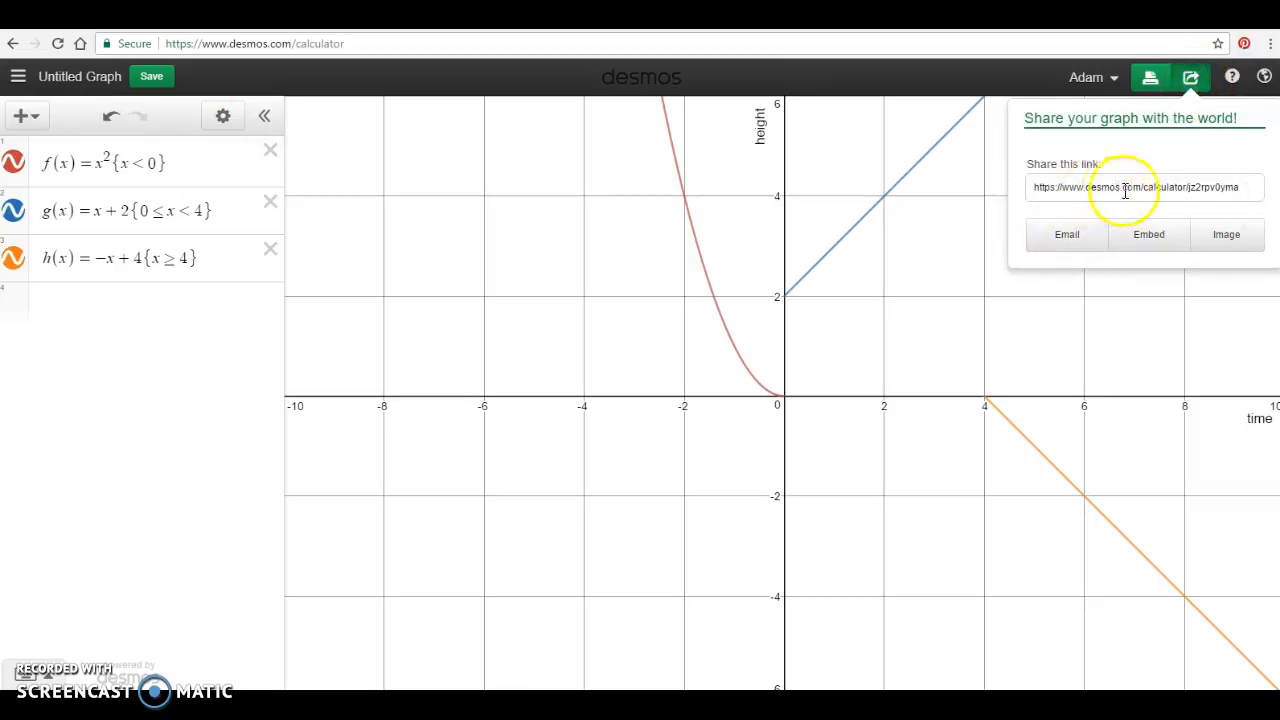
{"action": "left_click", "coordinate": [1090, 240]}
{"action": "left_click", "coordinate": [1087, 290]}
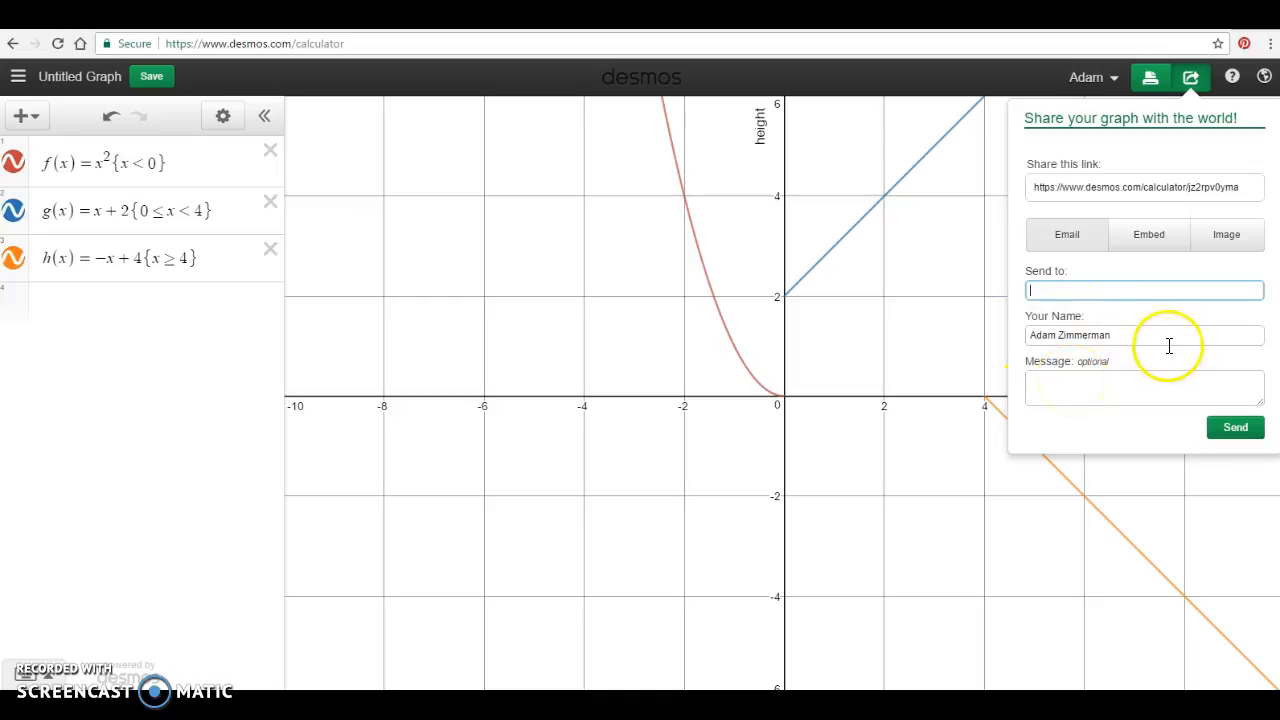
{"action": "left_click", "coordinate": [1226, 234]}
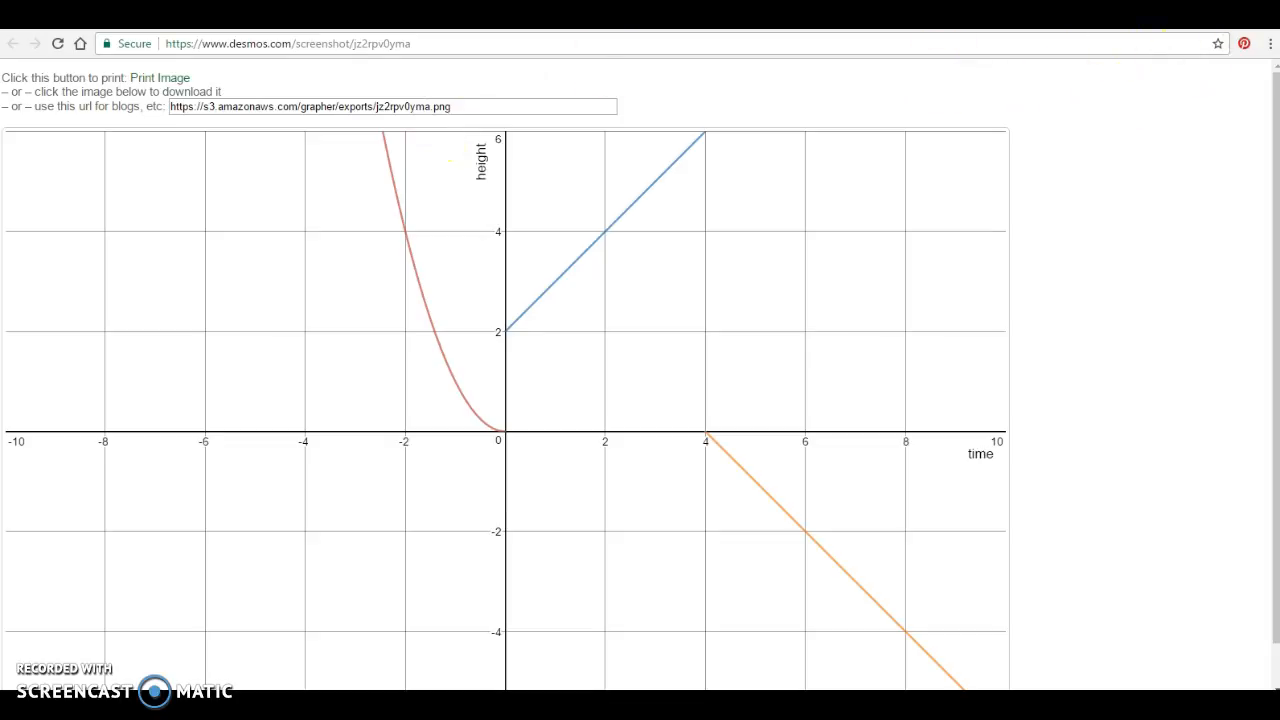
{"action": "left_click", "coordinate": [1163, 8]}
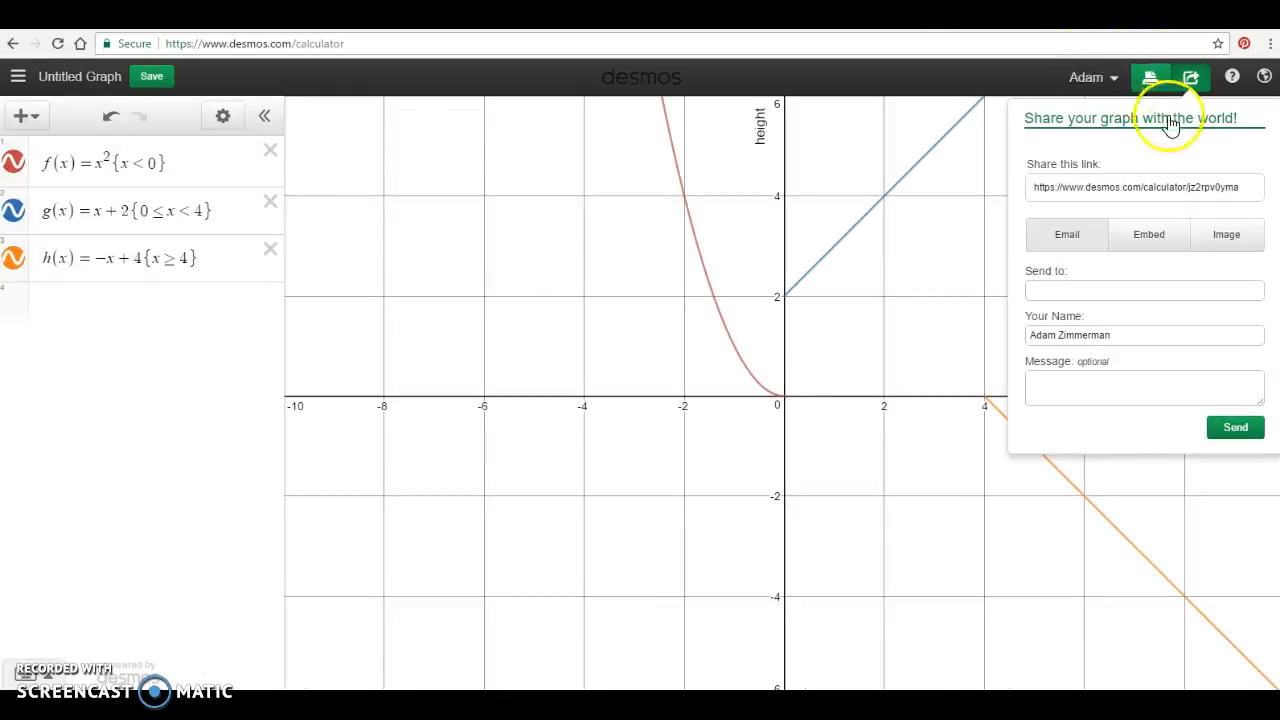
{"action": "left_click", "coordinate": [1191, 78]}
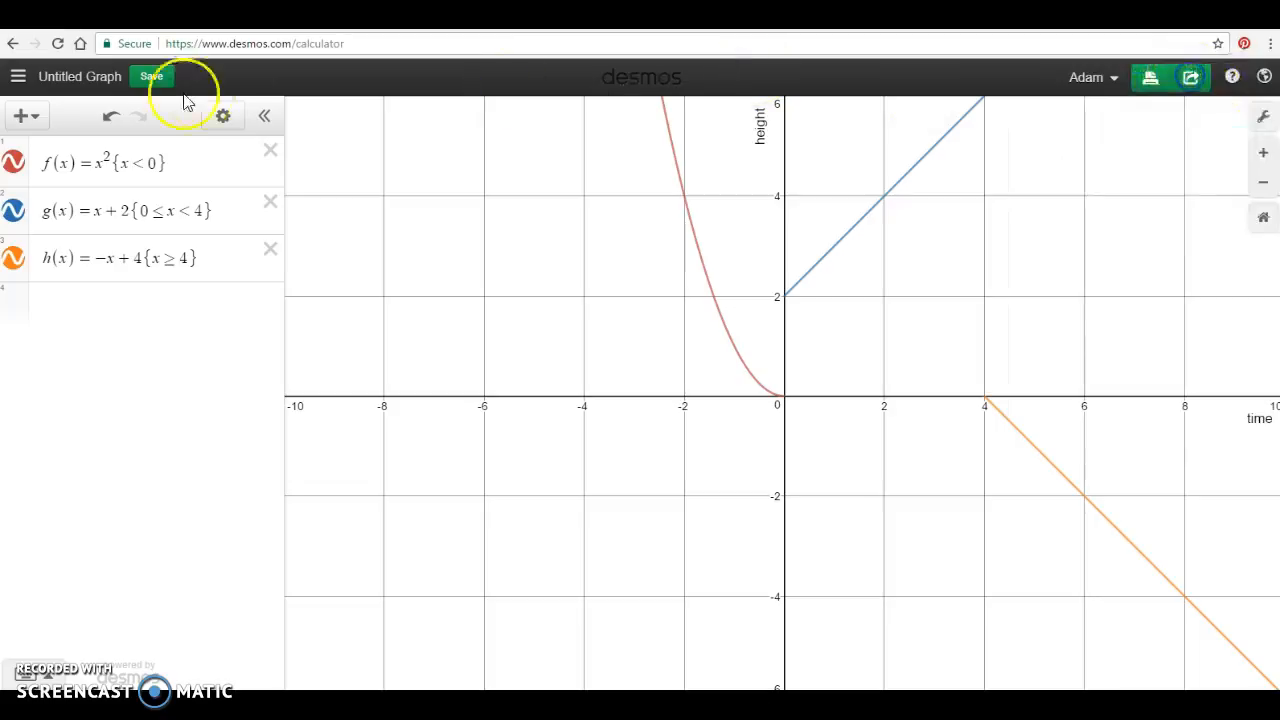
Save the graph under the title Piece-wise Tutorial.
{"action": "left_click", "coordinate": [57, 77]}
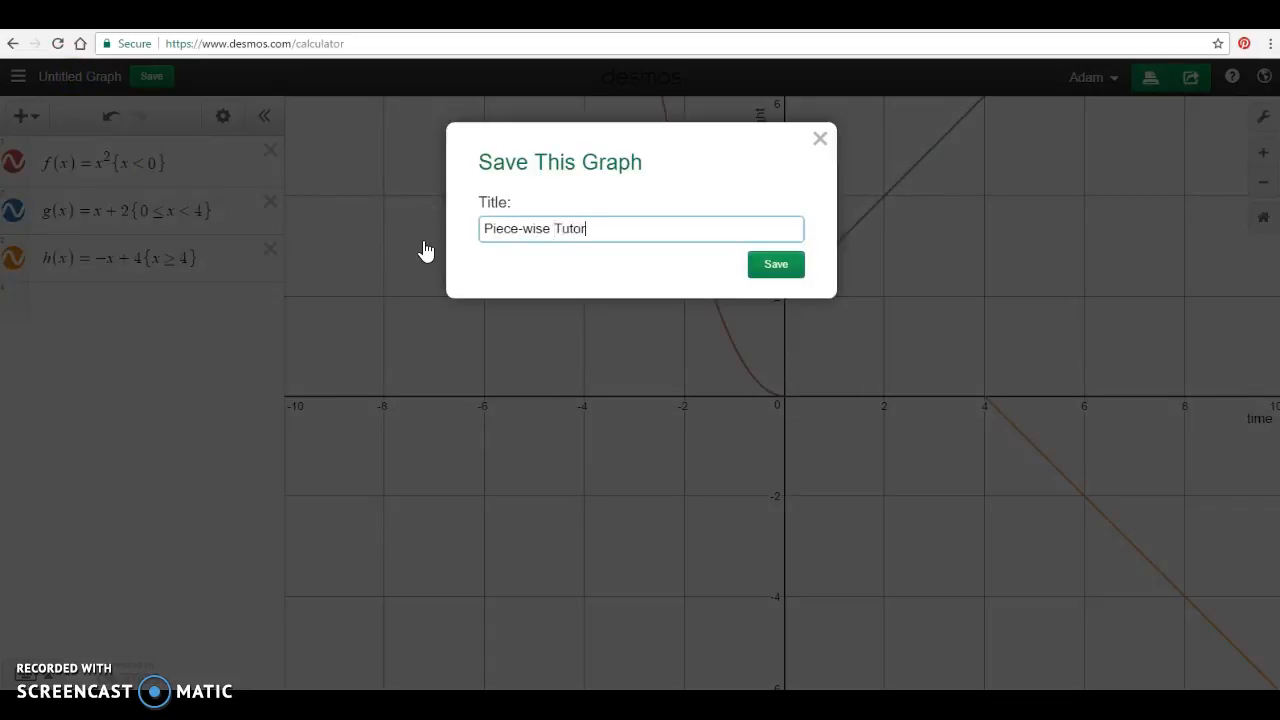
{"action": "left_click", "coordinate": [776, 264]}
{"action": "left_click", "coordinate": [415, 286]}
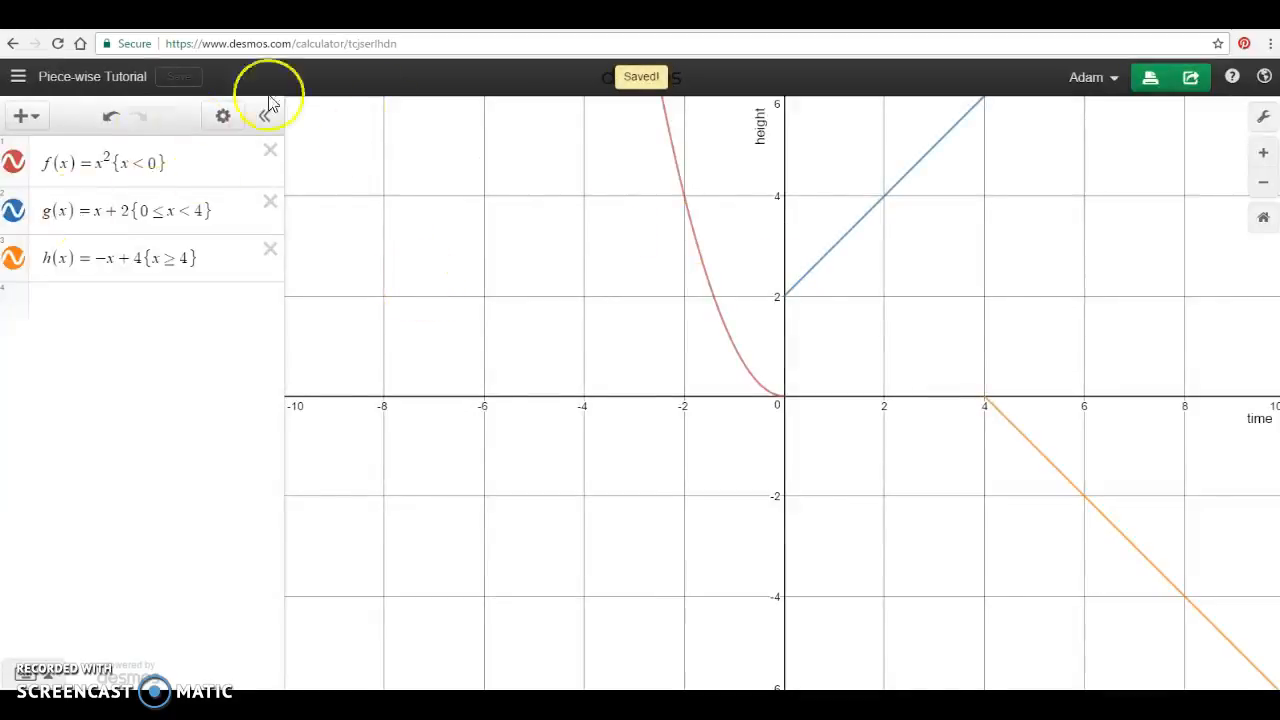
{"action": "left_click", "coordinate": [1112, 78]}
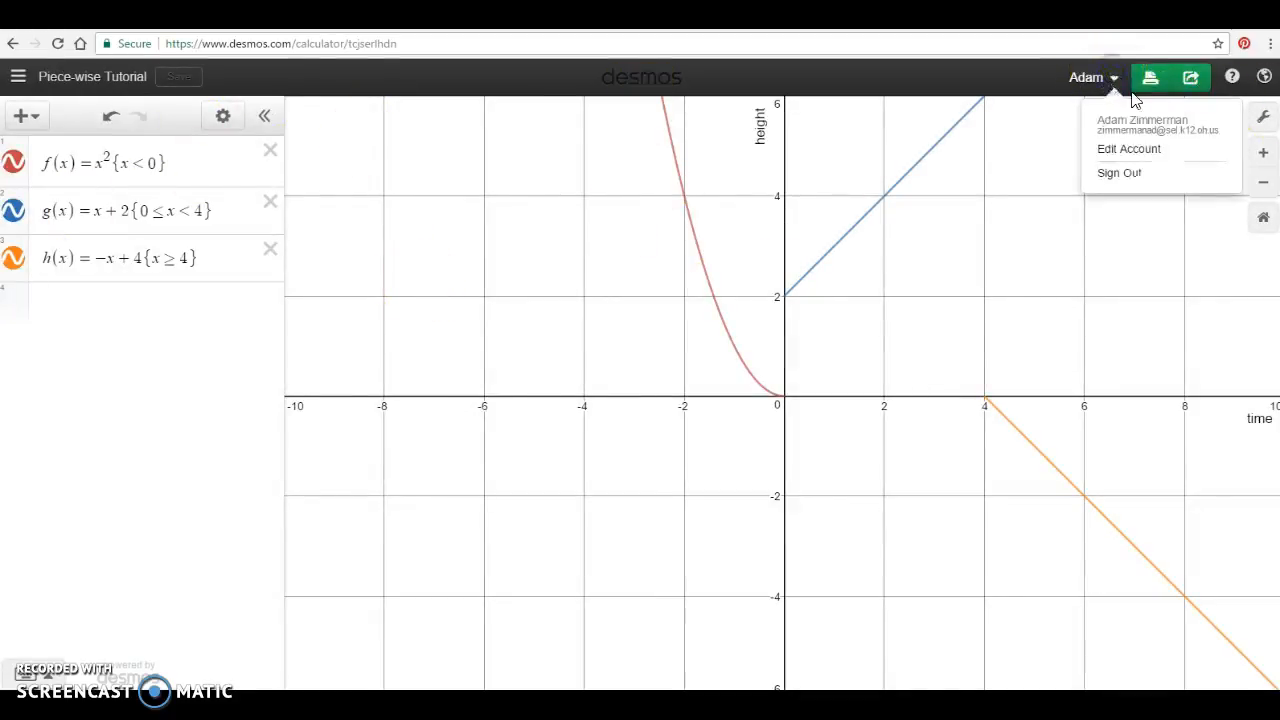
{"action": "left_click", "coordinate": [1112, 80]}
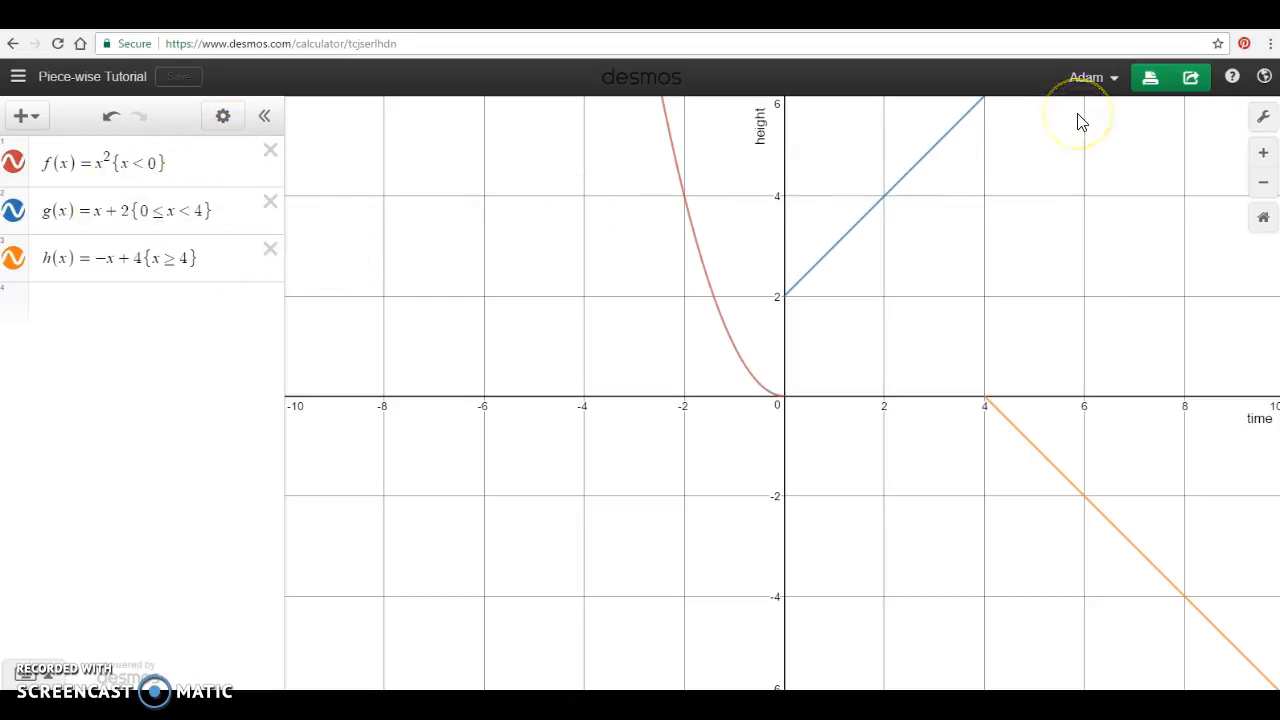
{"action": "left_click", "coordinate": [1233, 80]}
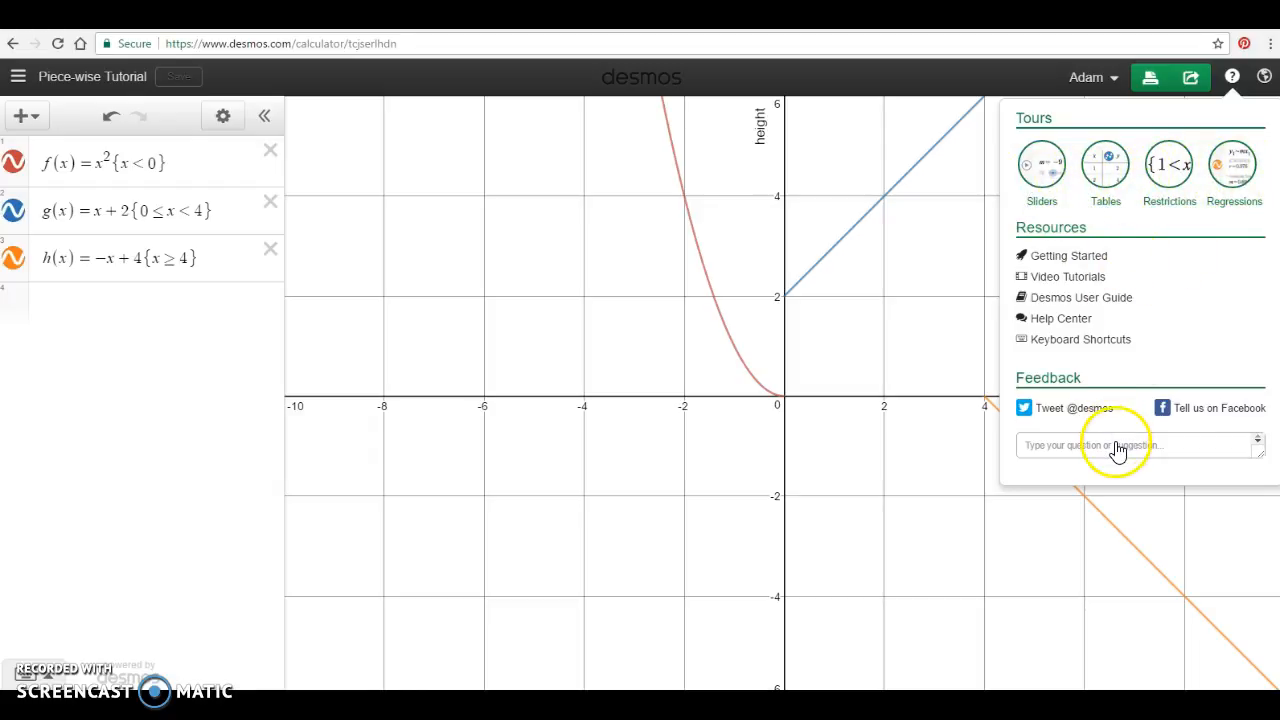
{"action": "left_click", "coordinate": [1232, 76]}
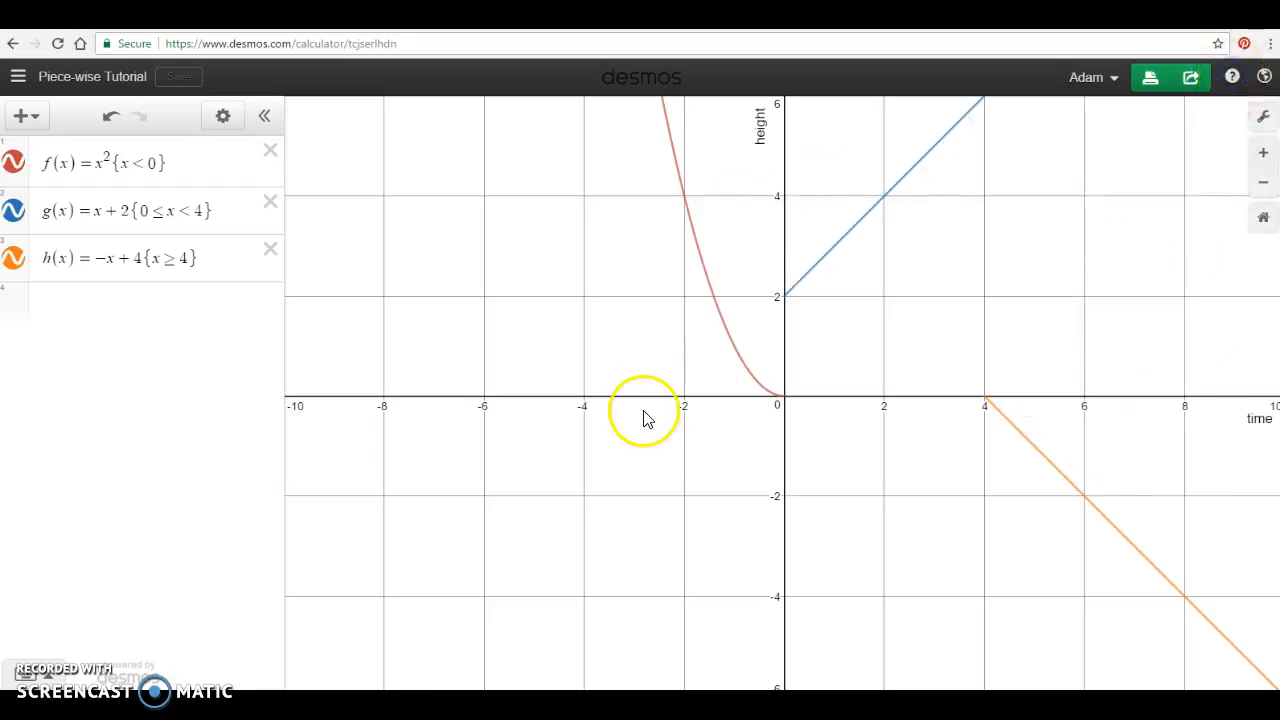